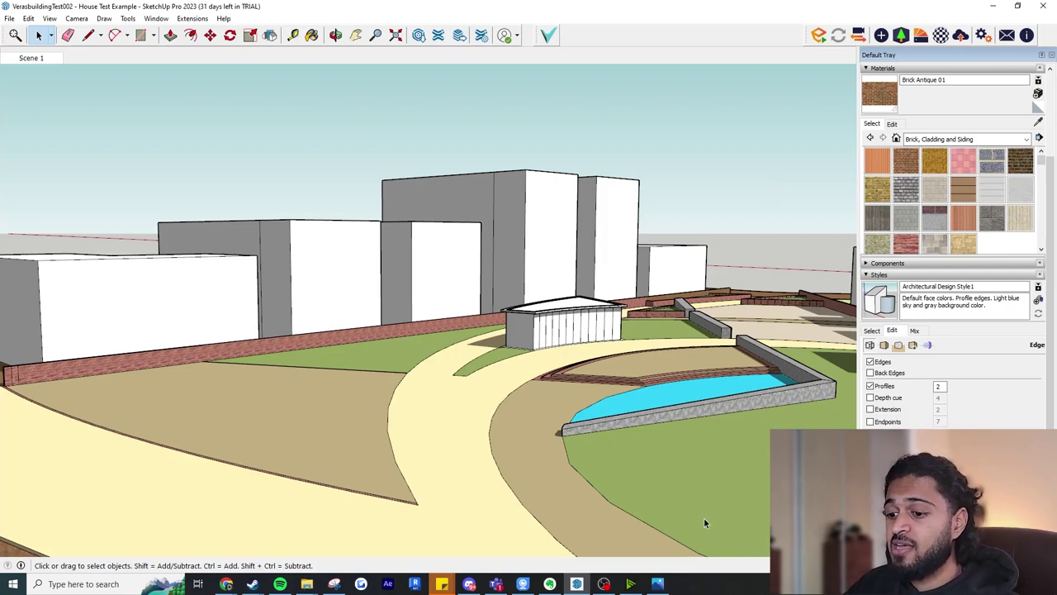
Open the saved hyperrealistic rendering of houses around the communal garden in the Photos viewer.
left_click(657, 584)
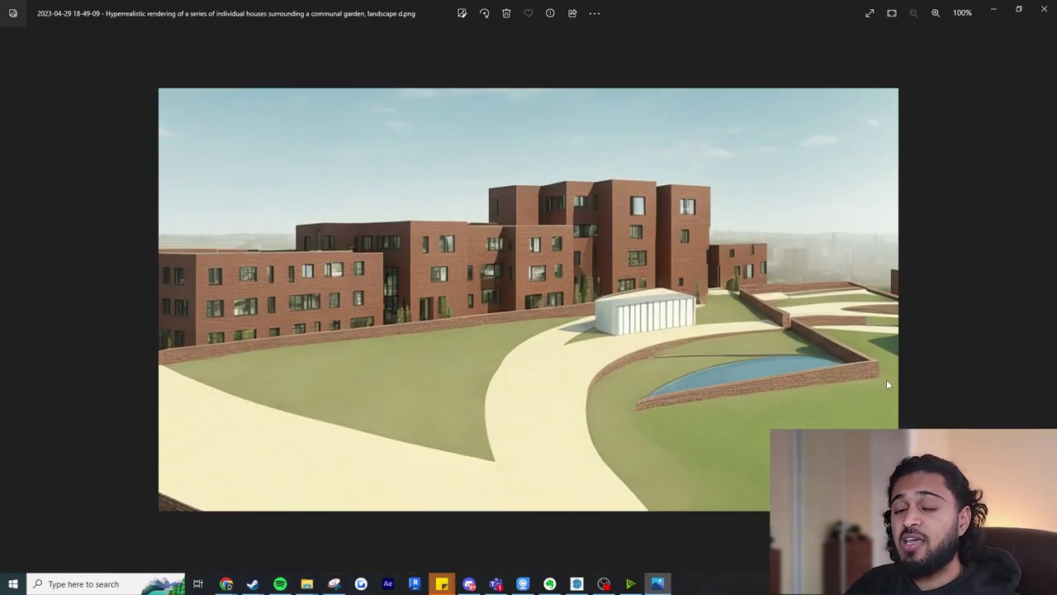
Step through three more housing-and-garden renderings, then minimize the Photos viewer.
key("Right")
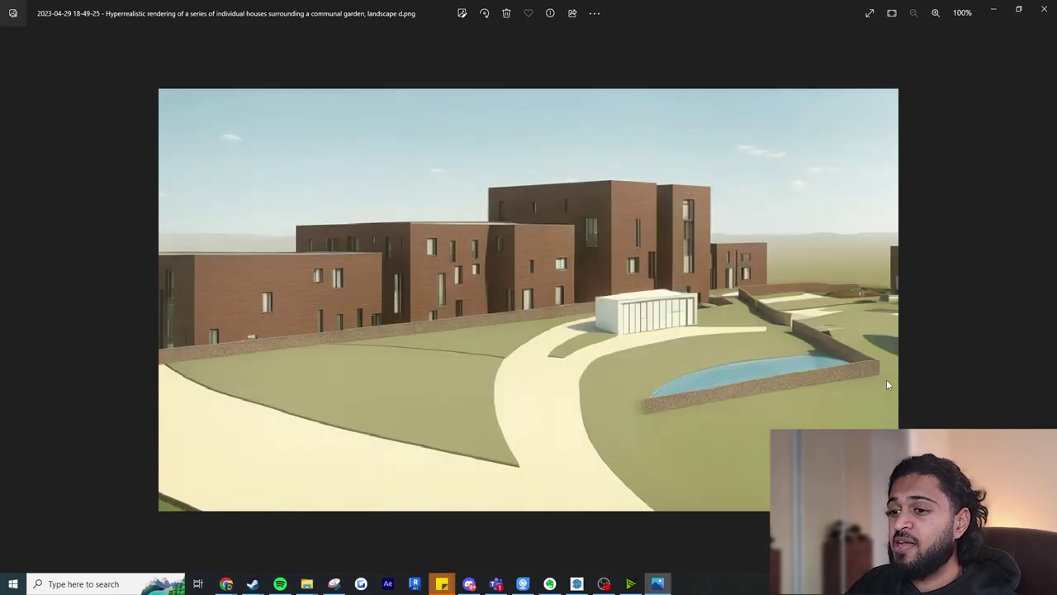
key("Right")
key("Right")
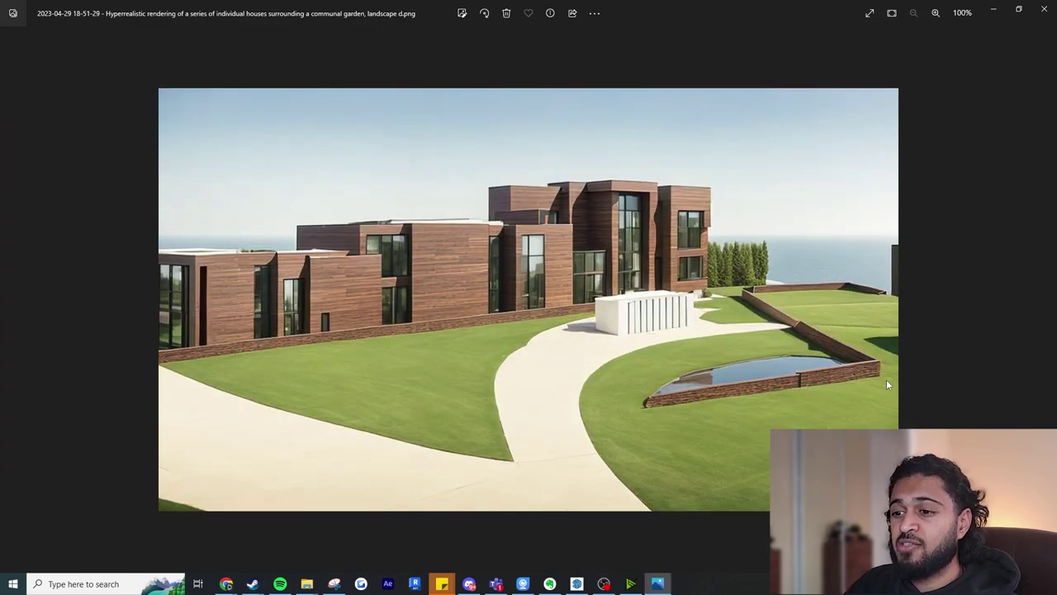
key("Right")
key("Right")
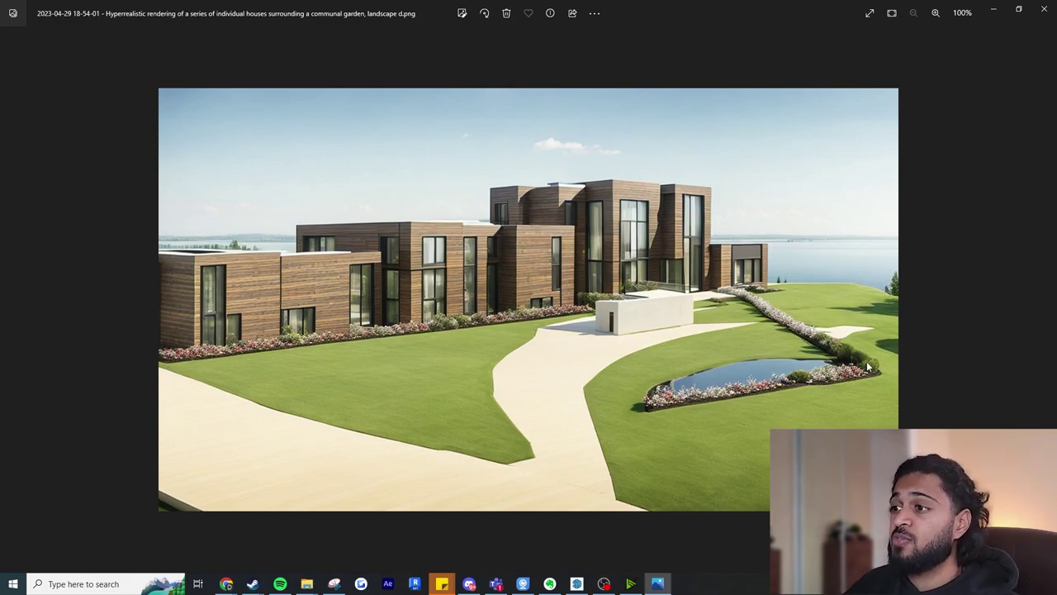
left_click(993, 8)
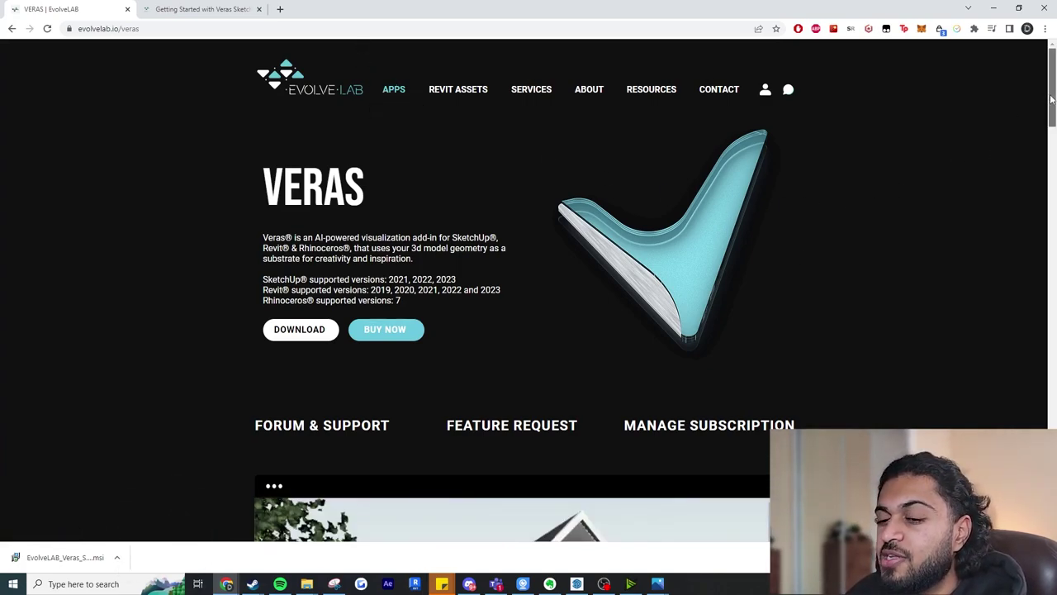
Scroll down the EvolveLAB Veras for SketchUp product page.
left_click_drag(1051, 98, 1051, 99)
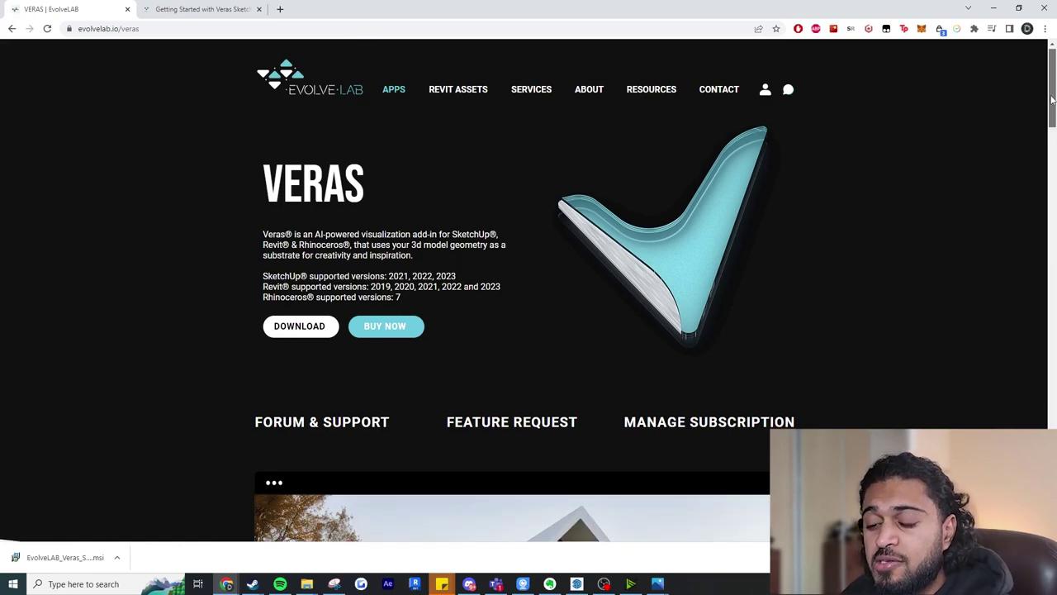
scroll(1051, 100, "down", 1)
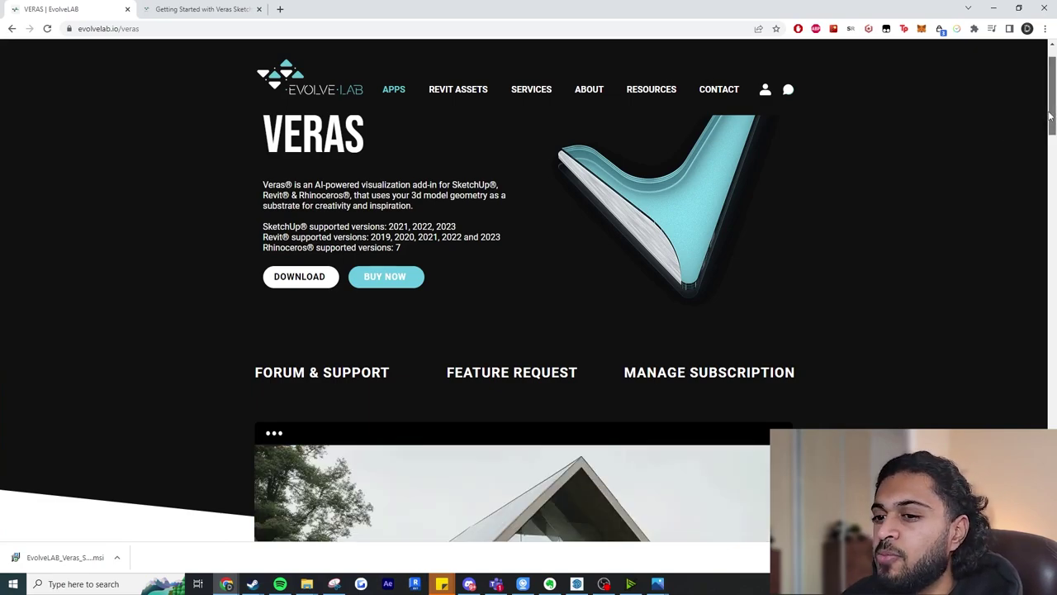
left_click_drag(1051, 116, 1051, 118)
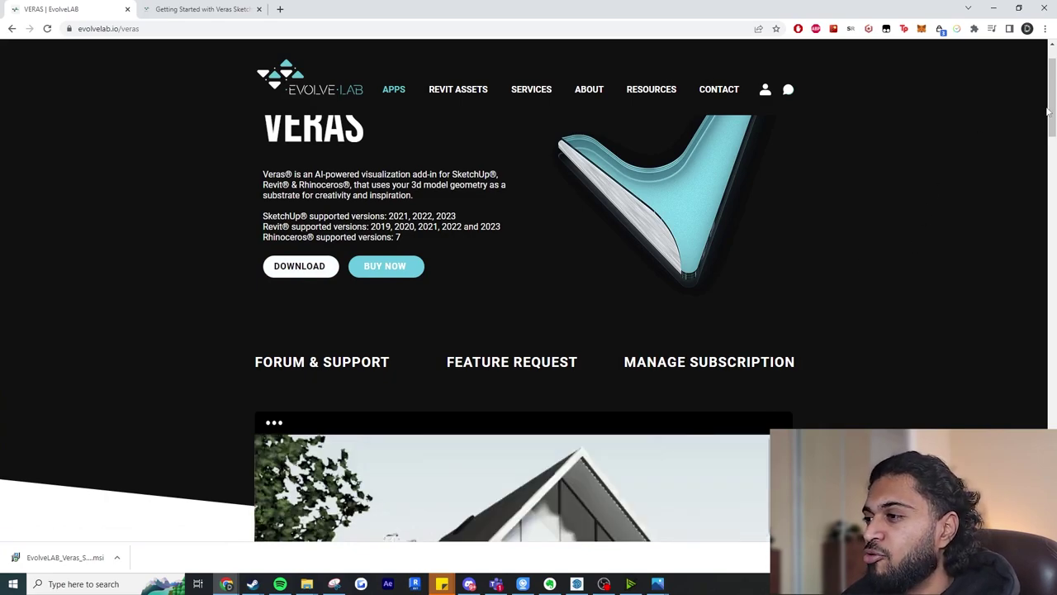
left_click_drag(1051, 115, 1042, 251)
Highlight the VERAS FOR SKETCHUP heading, then scroll to Choose Your Subscription plans and free trial.
left_click_drag(658, 194, 859, 202)
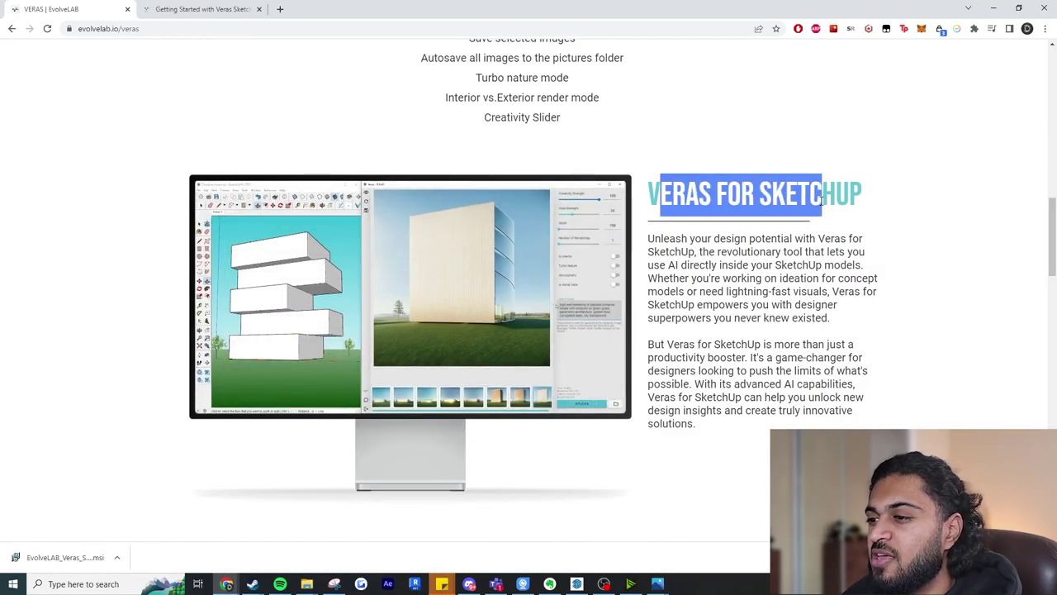
left_click(856, 206)
scroll(832, 207, "down", 10)
scroll(876, 231, "down", 8)
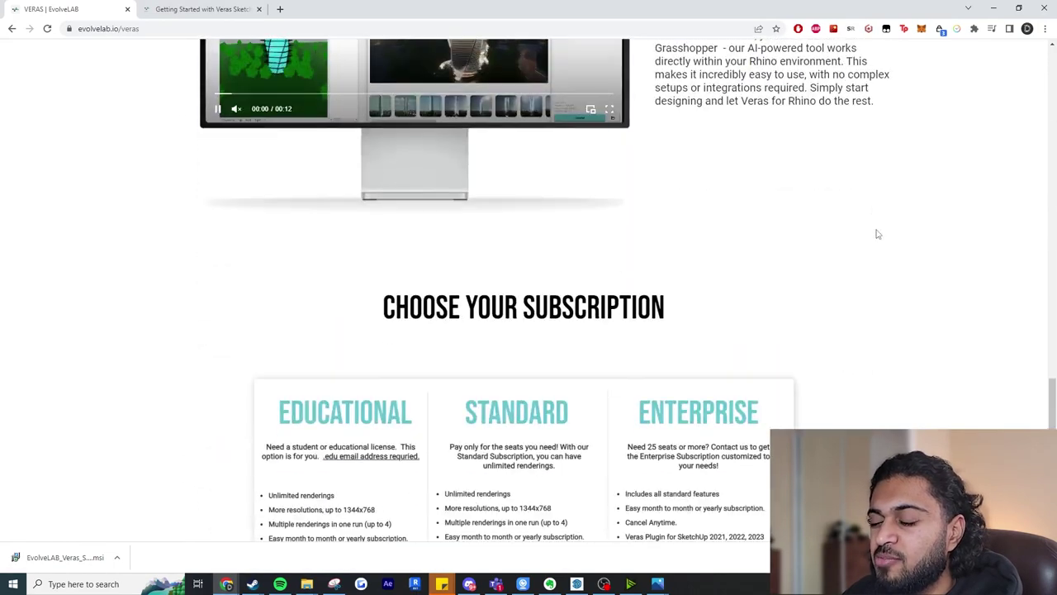
scroll(877, 233, "up", 1)
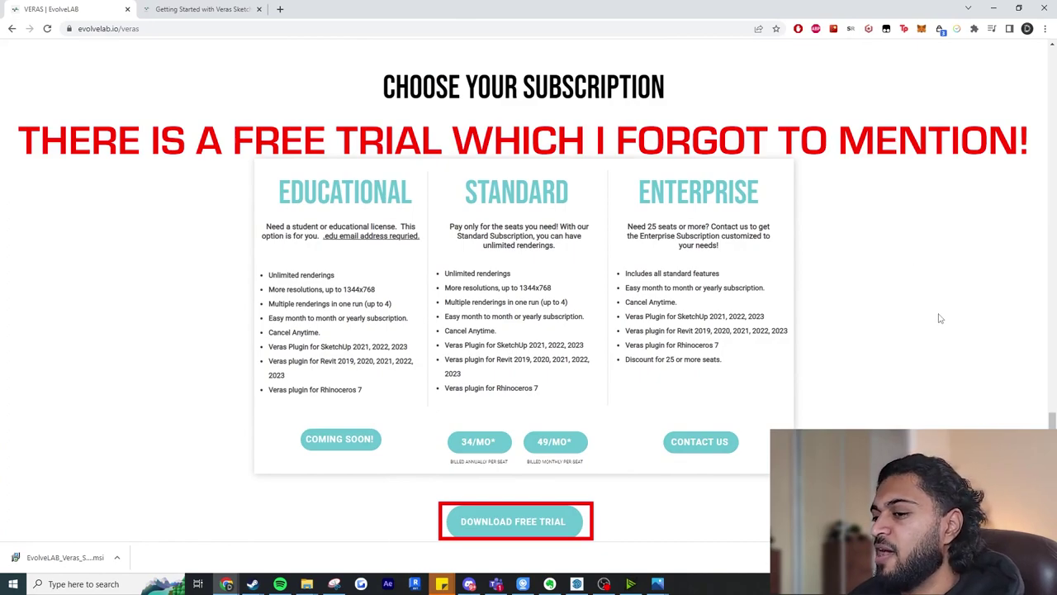
scroll(382, 159, "down", 1)
Read through the setup sections of the 'Getting Started with Veras SketchUp' forum guide.
left_click(165, 10)
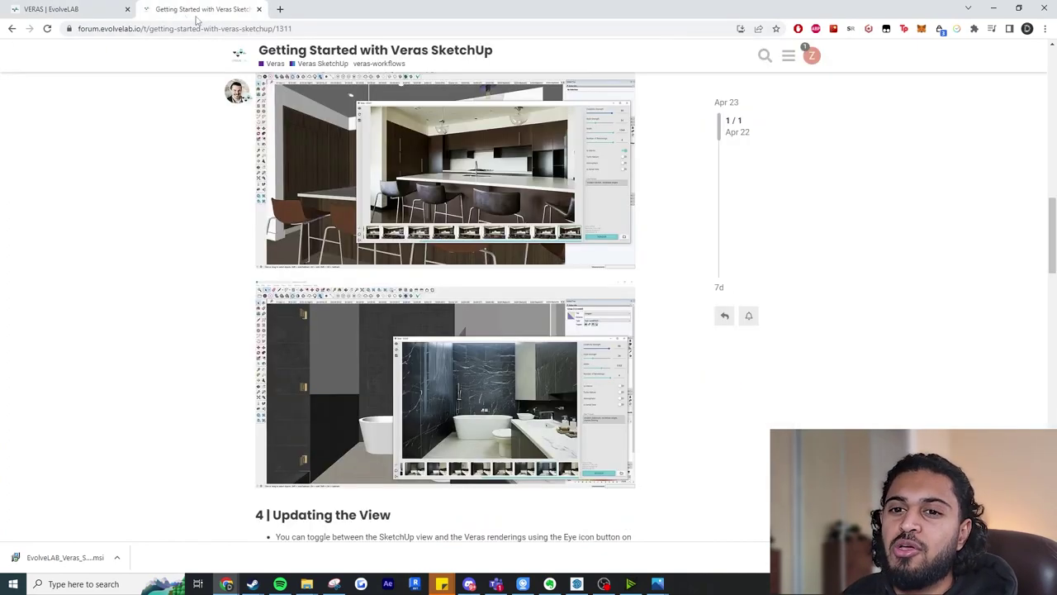
scroll(264, 222, "up", 15)
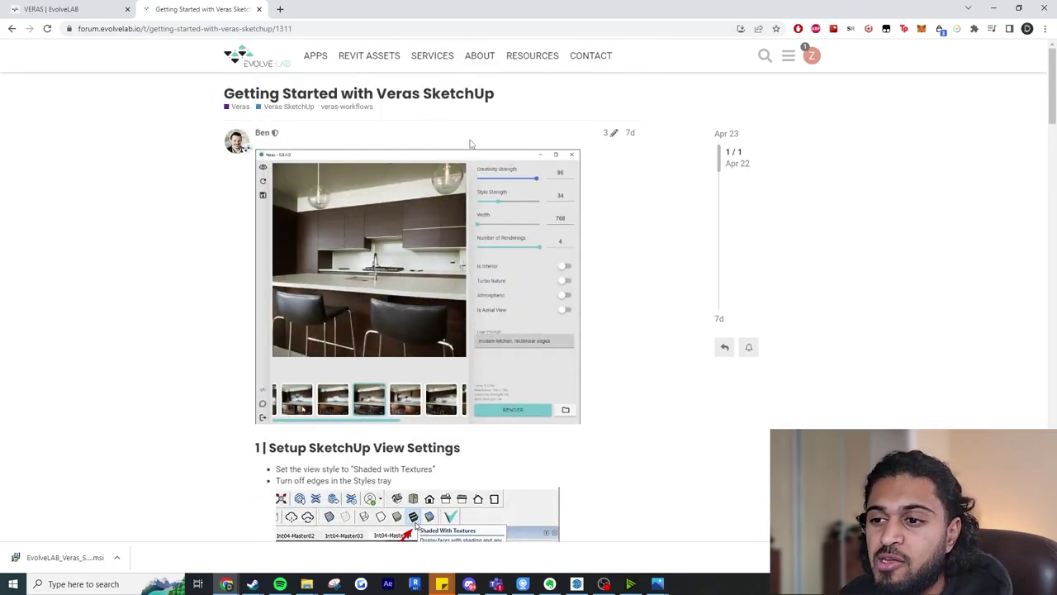
scroll(343, 247, "down", 3)
scroll(443, 305, "down", 8)
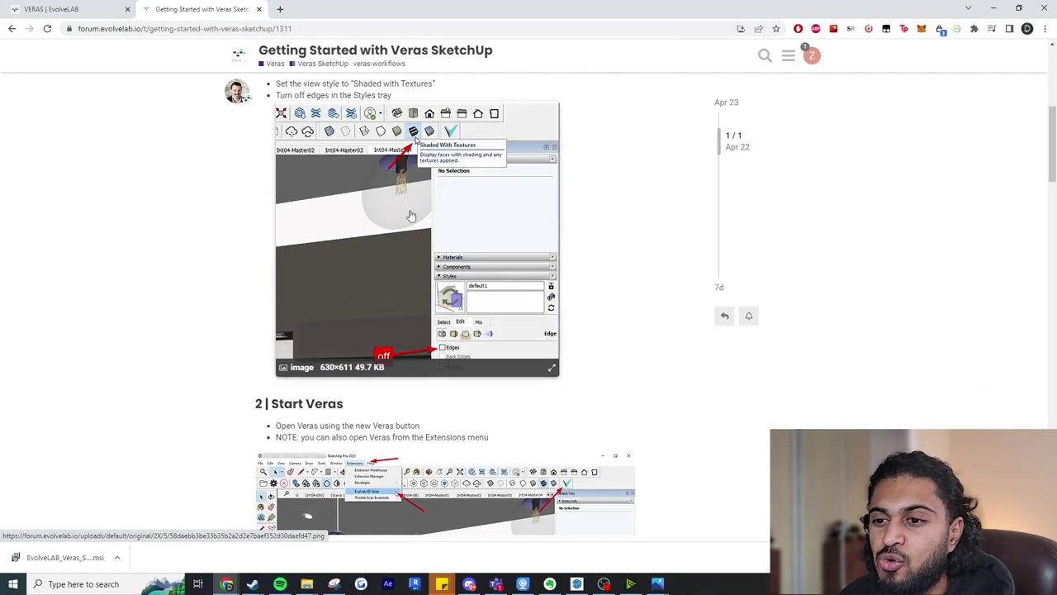
scroll(444, 305, "down", 20)
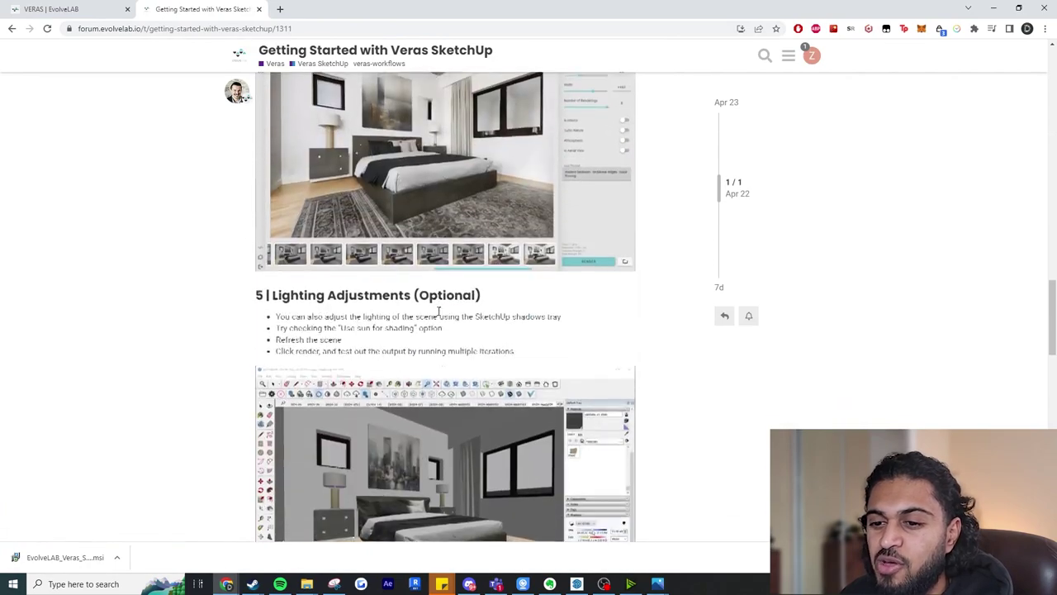
scroll(440, 321, "down", 3)
scroll(455, 323, "up", 4)
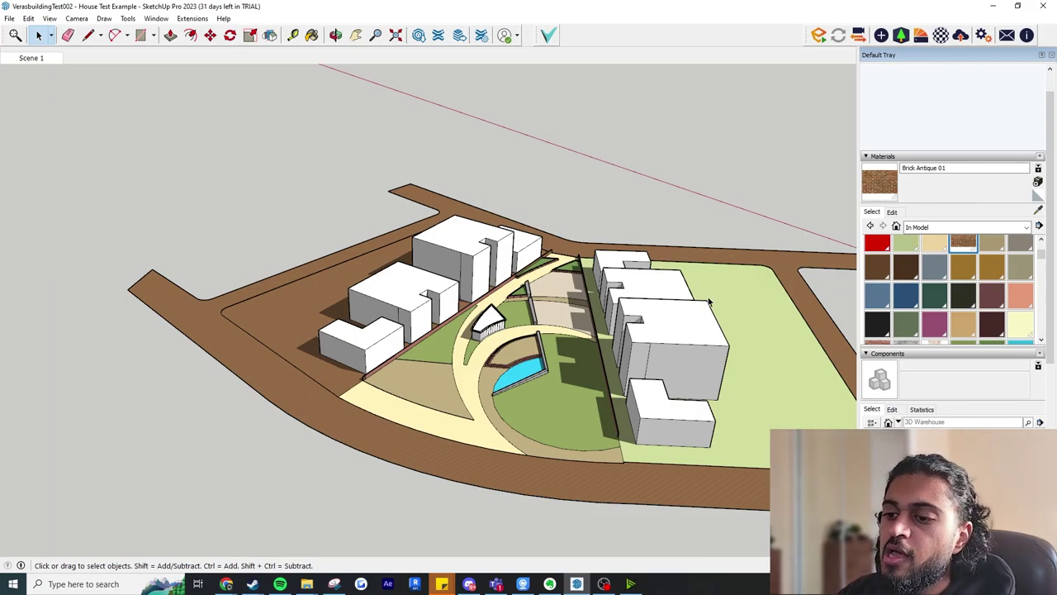
Orbit the view until the whole housing and communal-garden site is framed, then open Extensions.
middle_click_drag(707, 303, 657, 242)
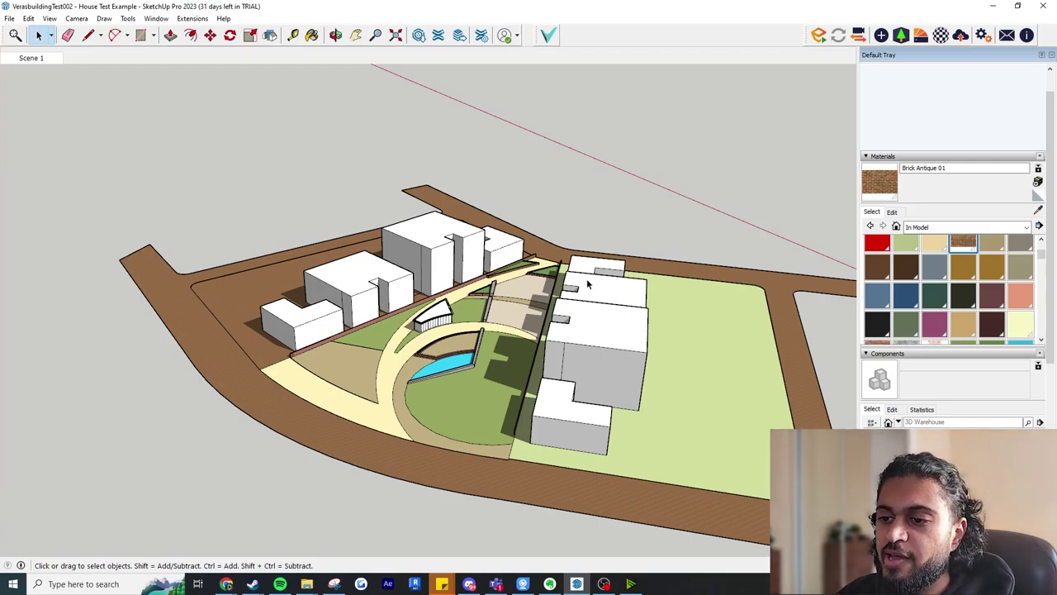
middle_click_drag(588, 284, 516, 280)
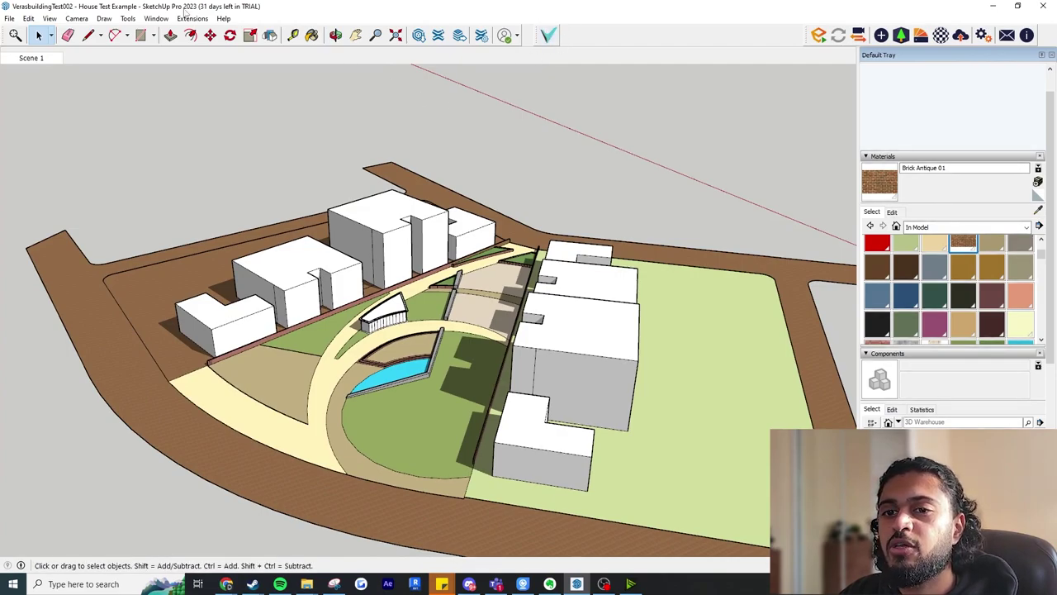
left_click(192, 18)
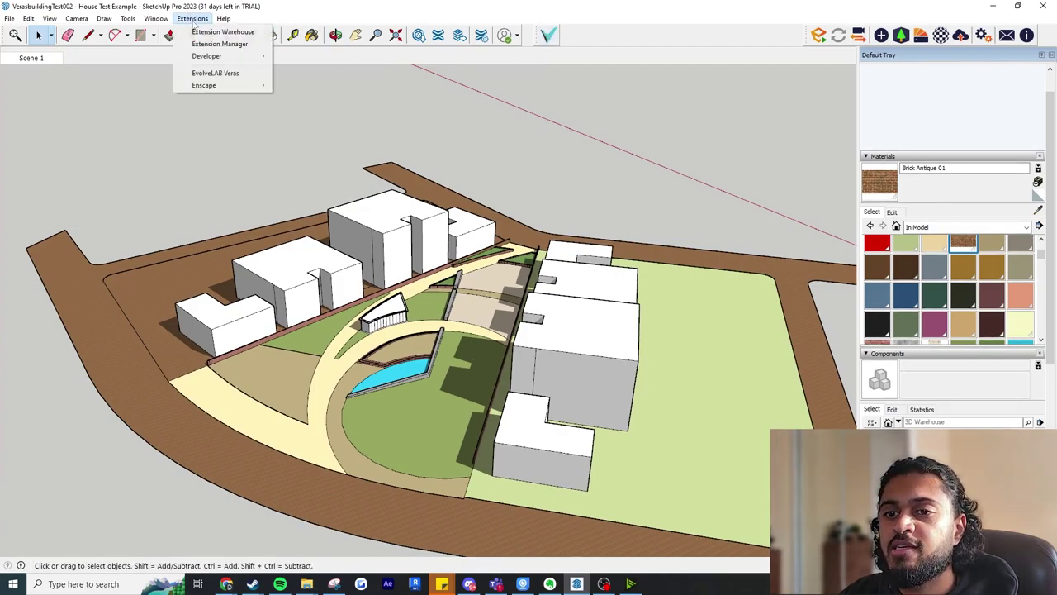
Launch EvolveLAB Veras, position its window beside the model, and switch to the Scene 1 camera.
left_click(206, 75)
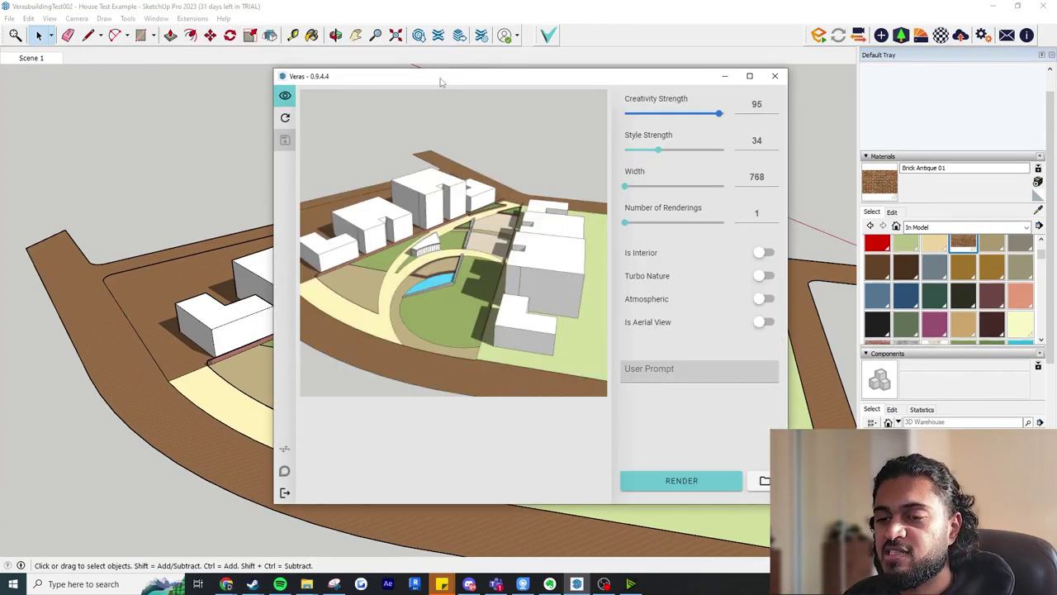
left_click_drag(440, 80, 567, 90)
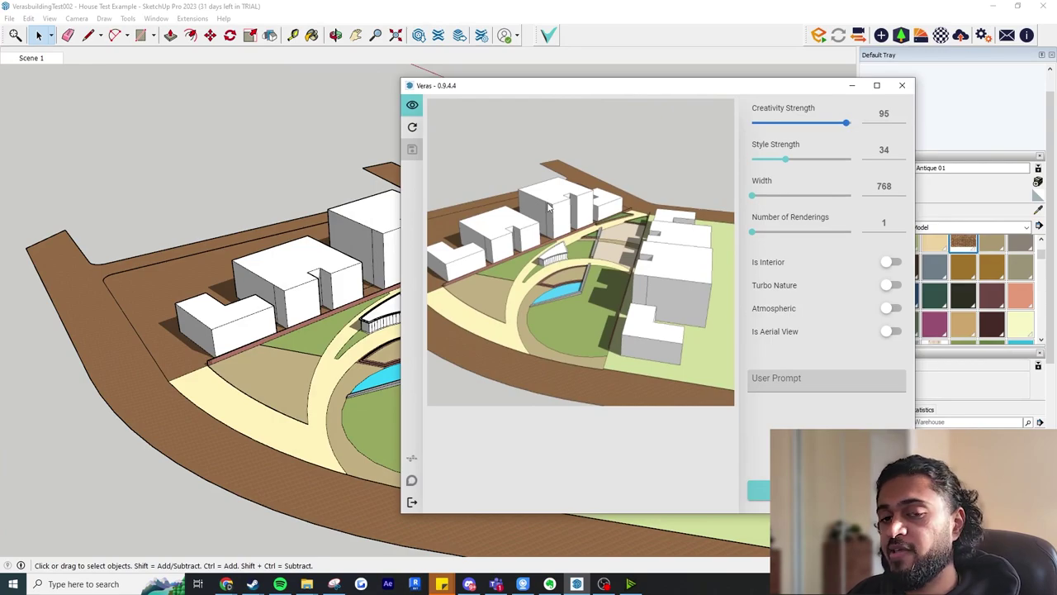
left_click(33, 58)
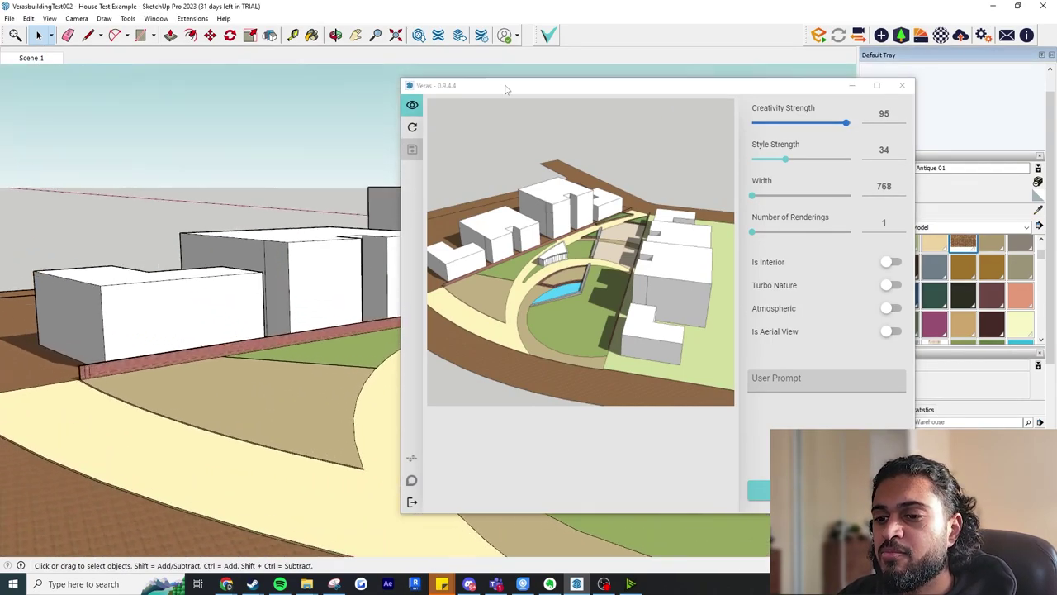
mouse_move(505, 90)
left_mouse_down()
mouse_move(209, 369)
mouse_move(338, 86)
left_mouse_up()
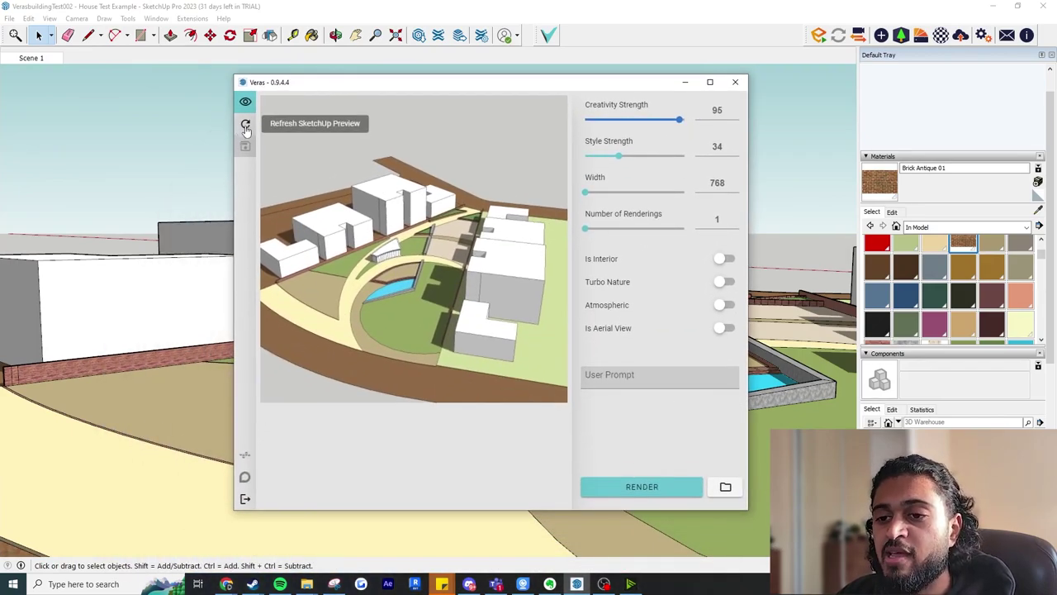
left_click(245, 124)
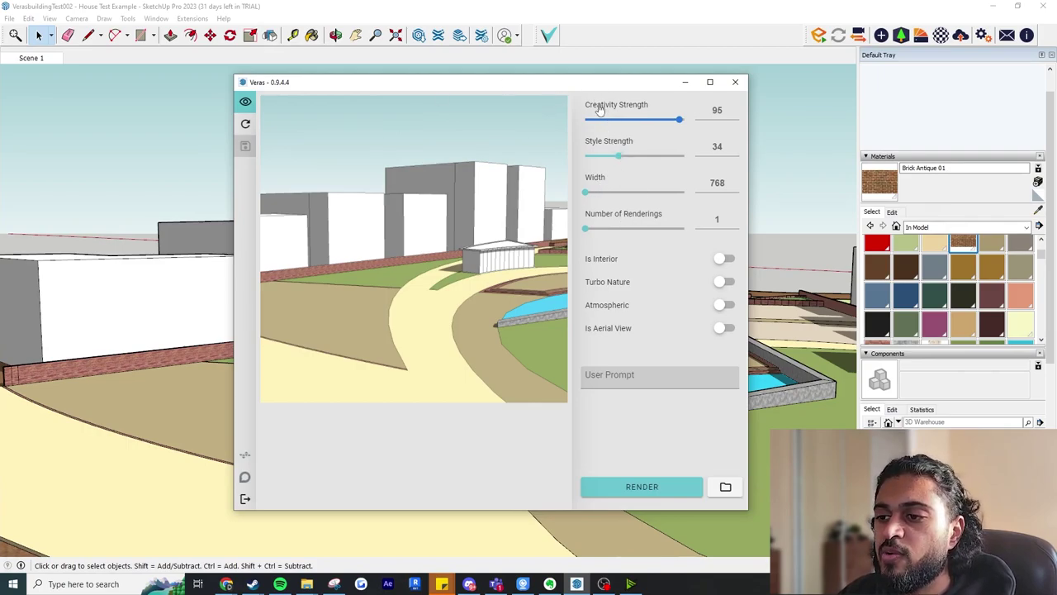
mouse_move(601, 110)
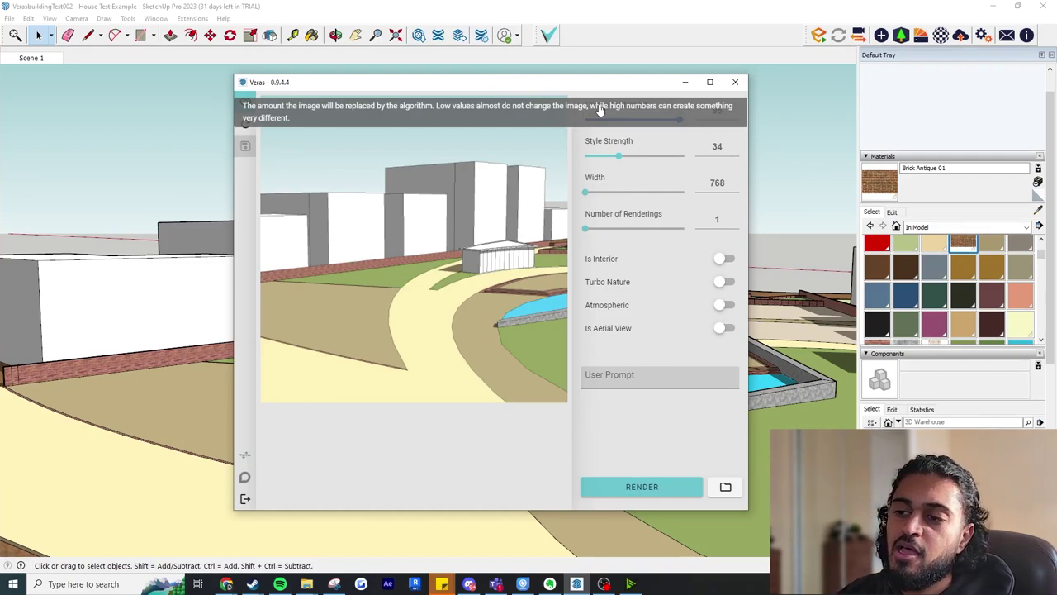
left_click_drag(625, 120, 600, 119)
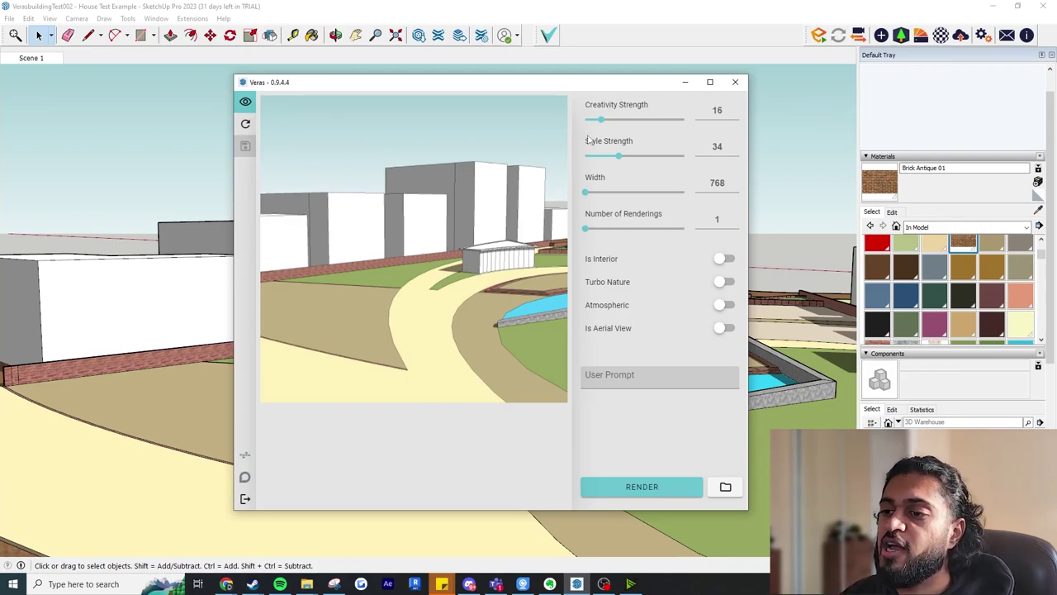
left_click_drag(601, 119, 658, 120)
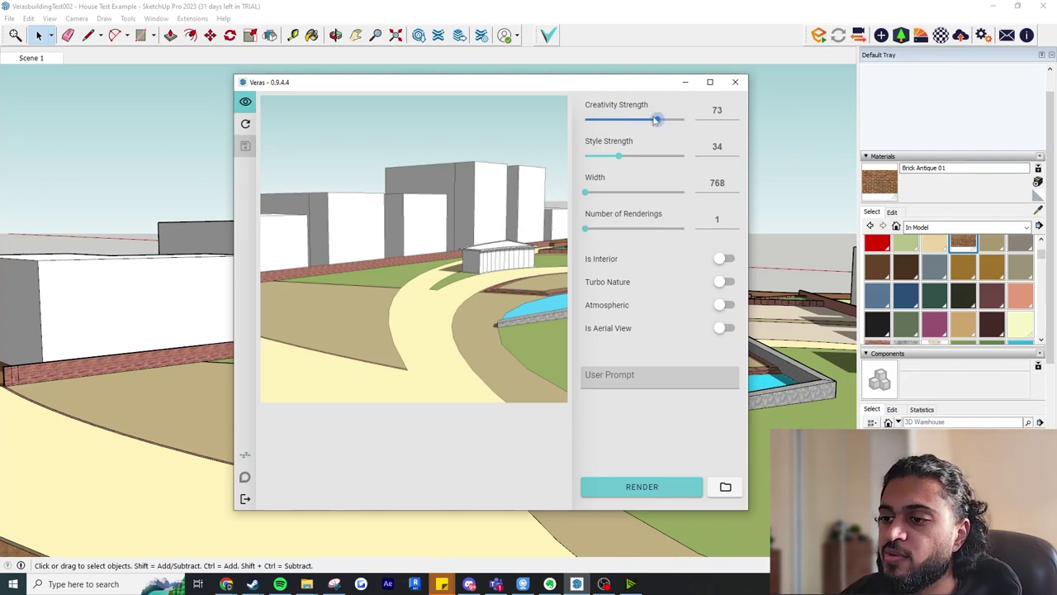
mouse_move(658, 120)
left_mouse_down()
mouse_move(636, 121)
mouse_move(654, 119)
left_mouse_up()
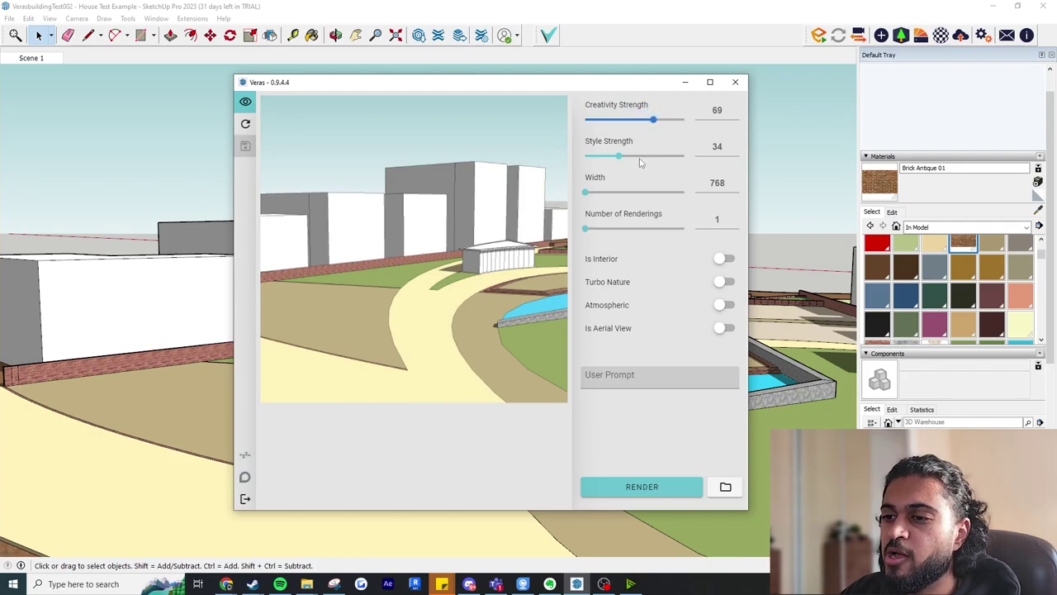
mouse_move(627, 145)
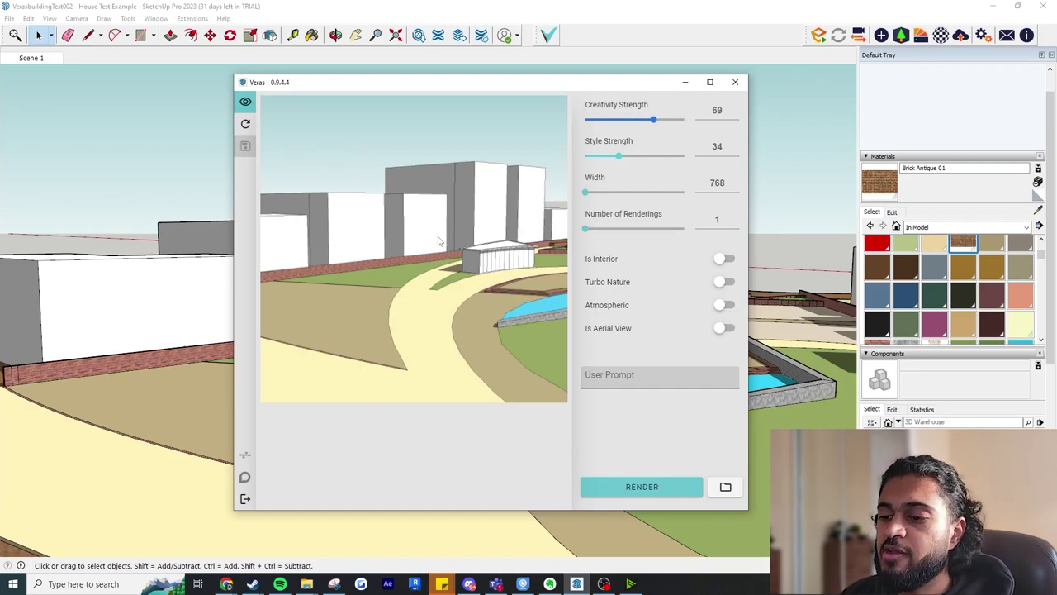
left_click(611, 376)
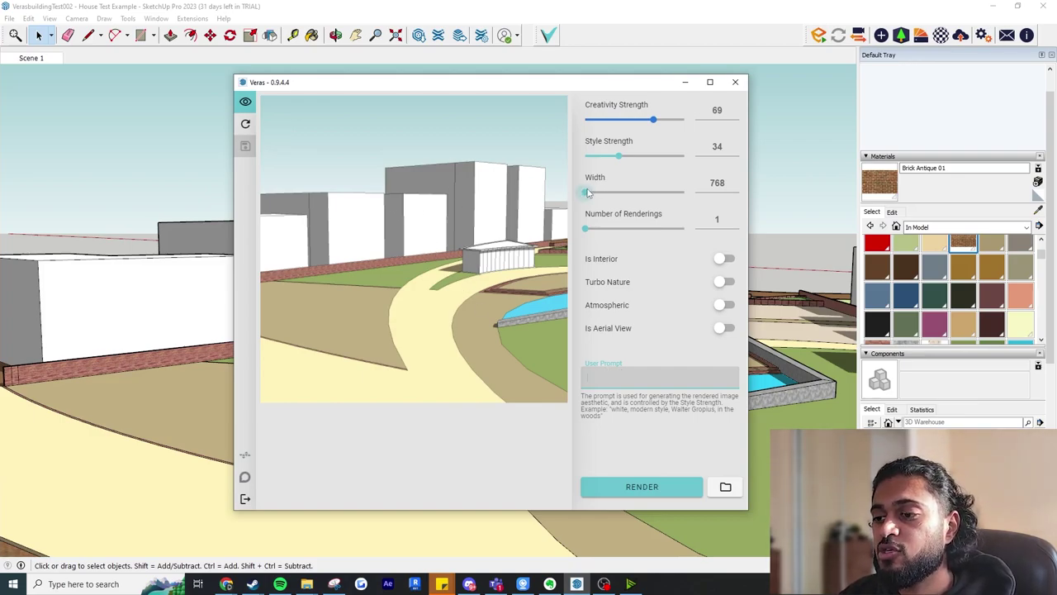
Set the Veras render Width to 1344 and Number of Renderings to 2.
left_click_drag(587, 191, 683, 194)
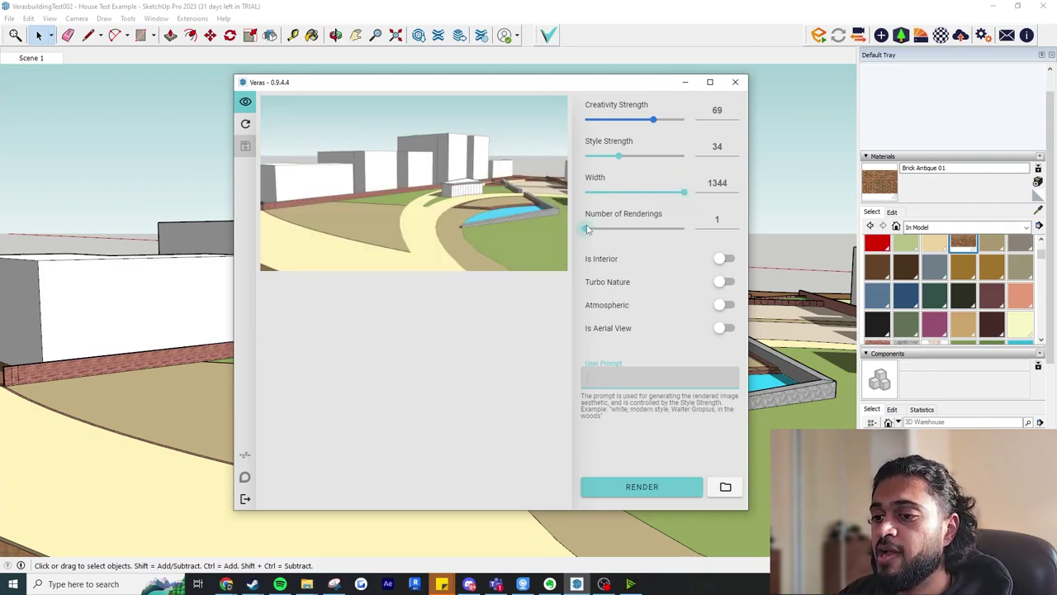
left_click_drag(586, 229, 618, 229)
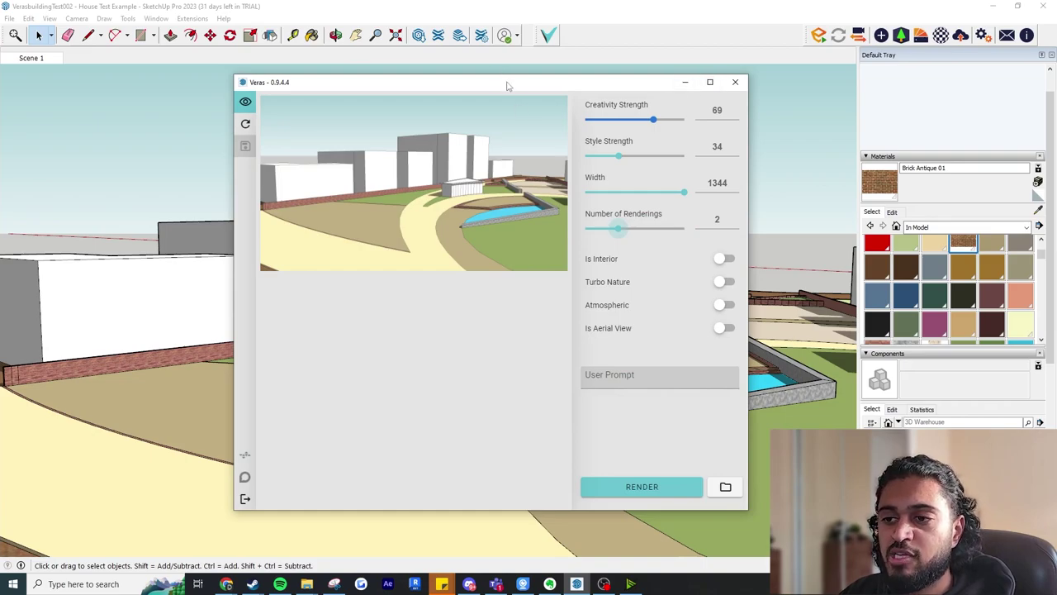
left_click_drag(507, 85, 493, 74)
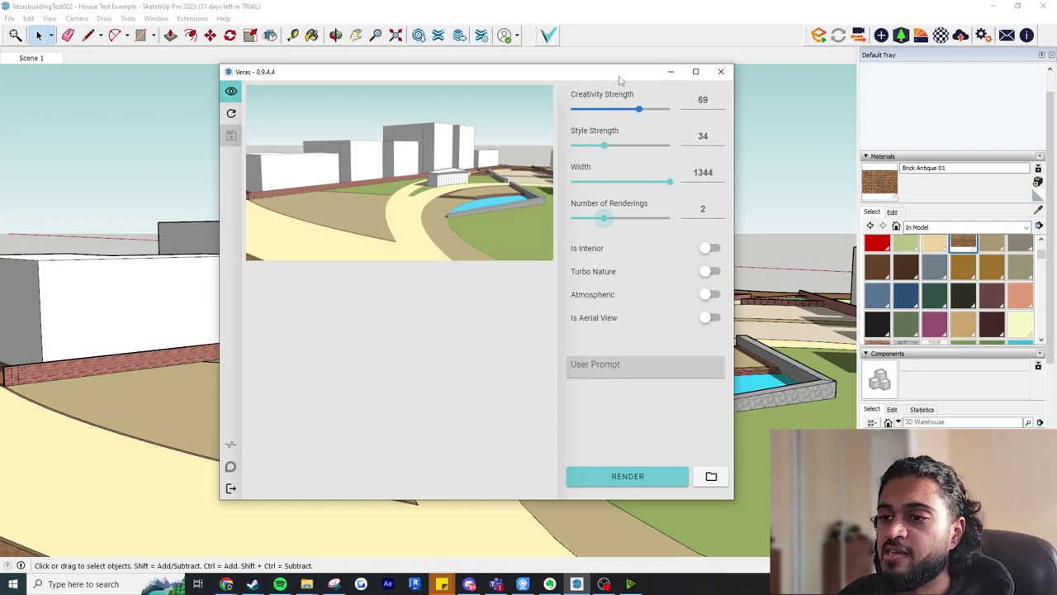
left_click_drag(621, 77, 624, 65)
Paste the hyperrealistic communal-garden housing description into the User Prompt field.
left_click(662, 352)
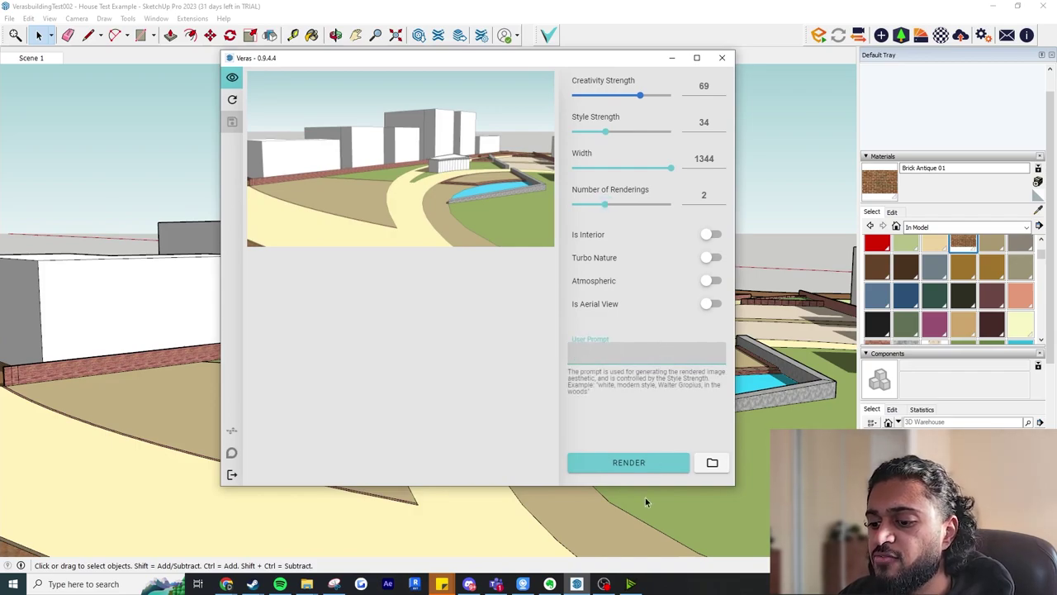
left_click(549, 584)
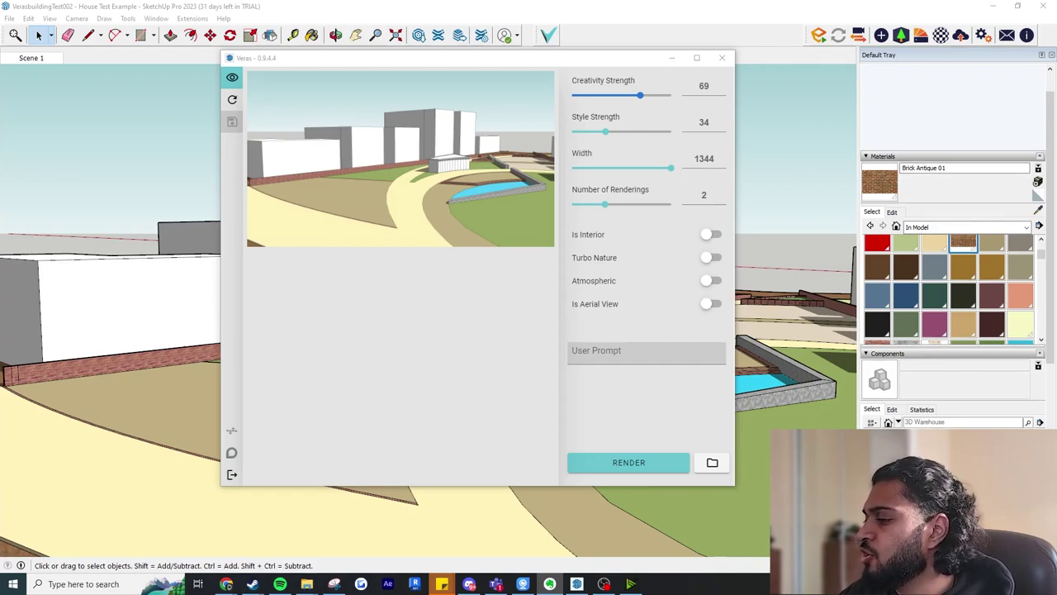
left_click(609, 352)
type("Hyperrealistic rendering of a series of individual houses surrounding a communal garden, landscape design with communal stone paths, tall grass, red brick facade with large windows, sunny weather, green field in background with trees")
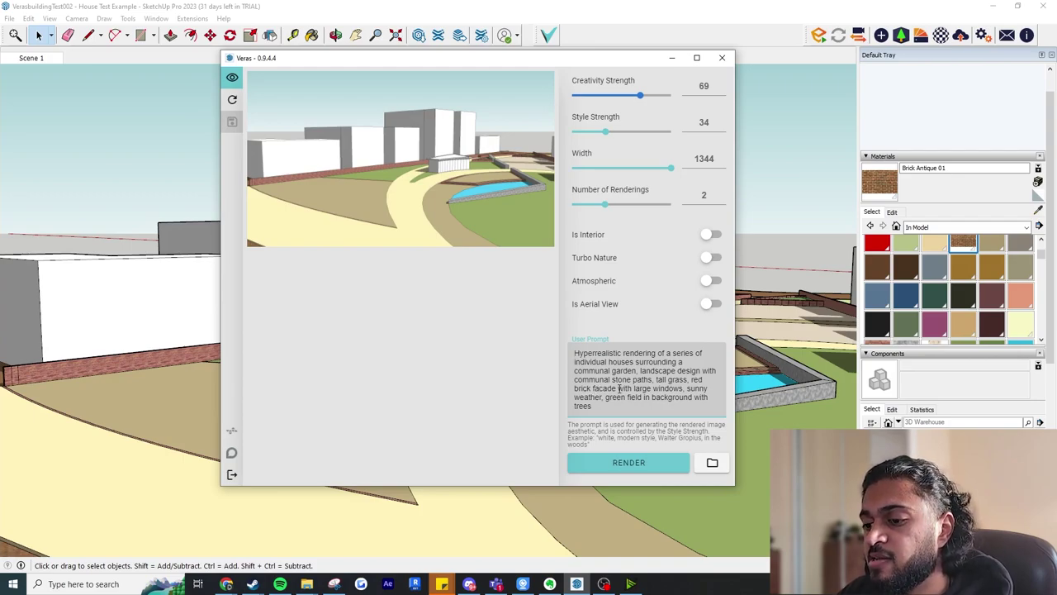
left_click_drag(579, 397, 584, 398)
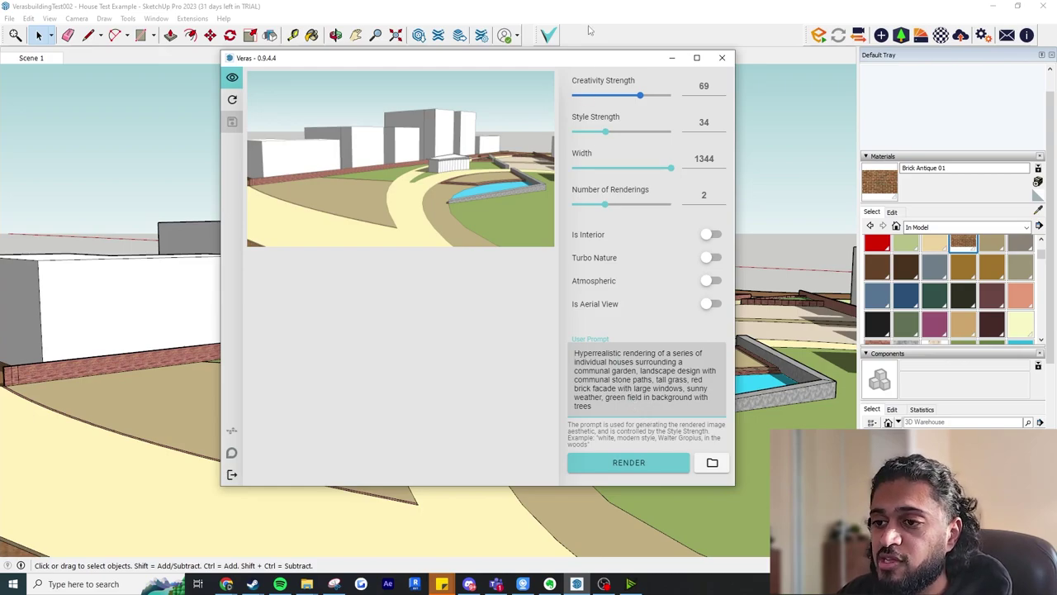
left_click_drag(609, 70, 558, 57)
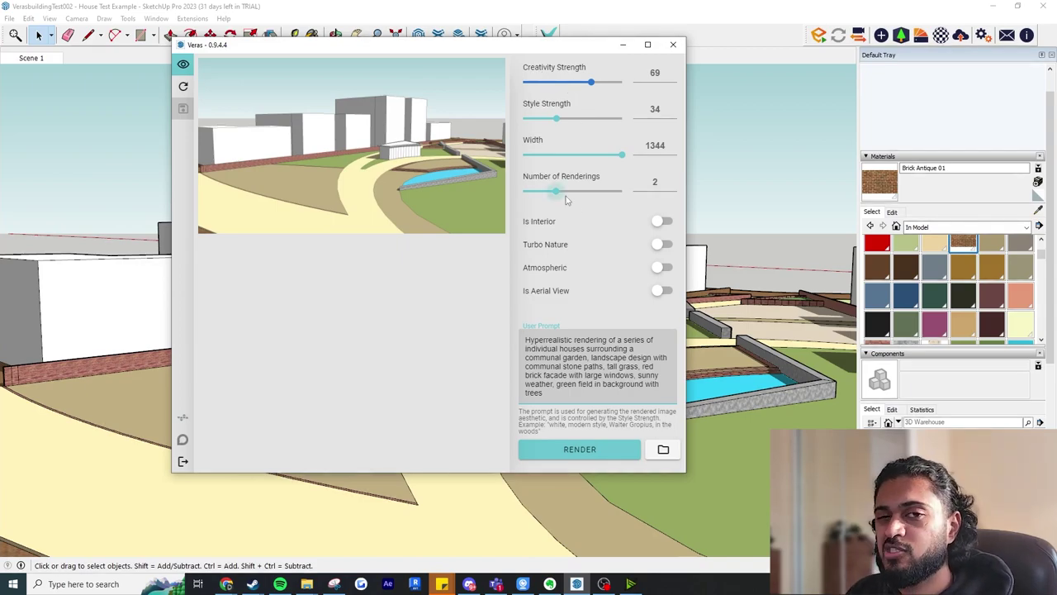
Render two Veras images of the housing model, inspect them maximized, then restore and minimize Veras.
left_click(590, 456)
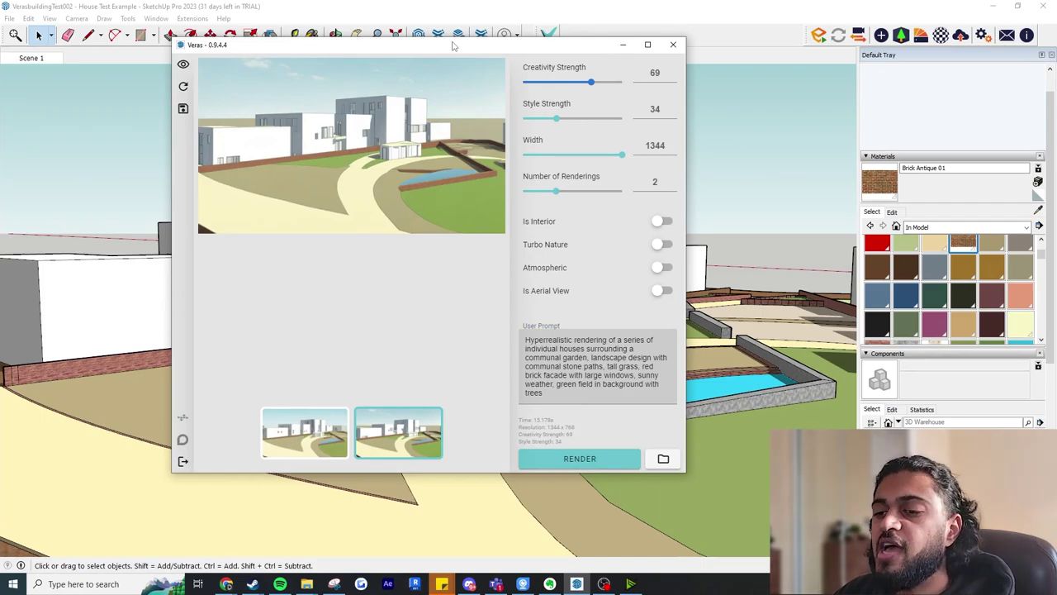
left_click(647, 44)
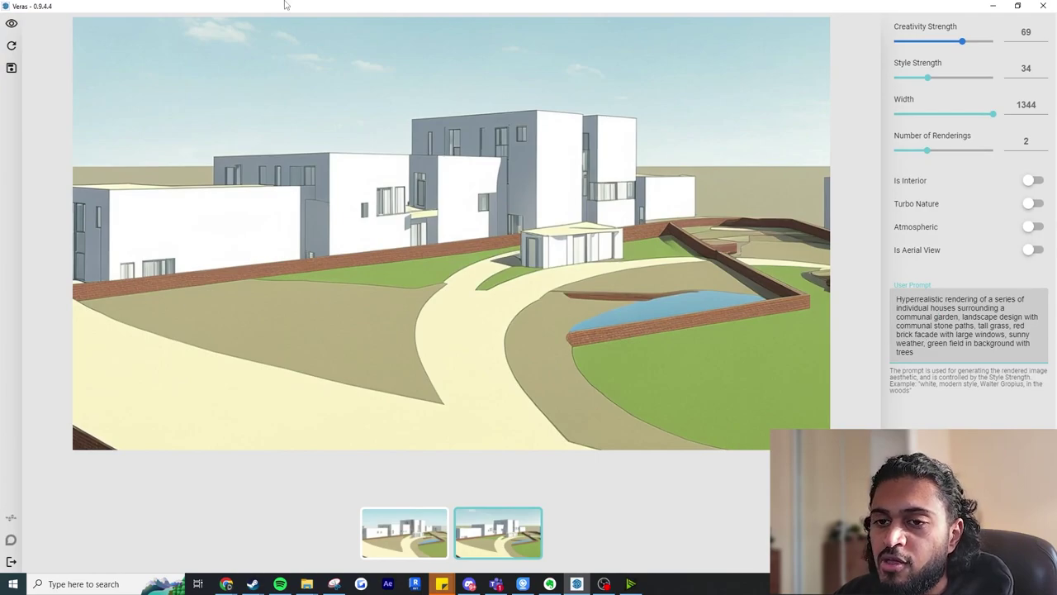
mouse_move(285, 4)
left_mouse_down()
mouse_move(398, 76)
mouse_move(677, 83)
mouse_move(648, 100)
left_mouse_up()
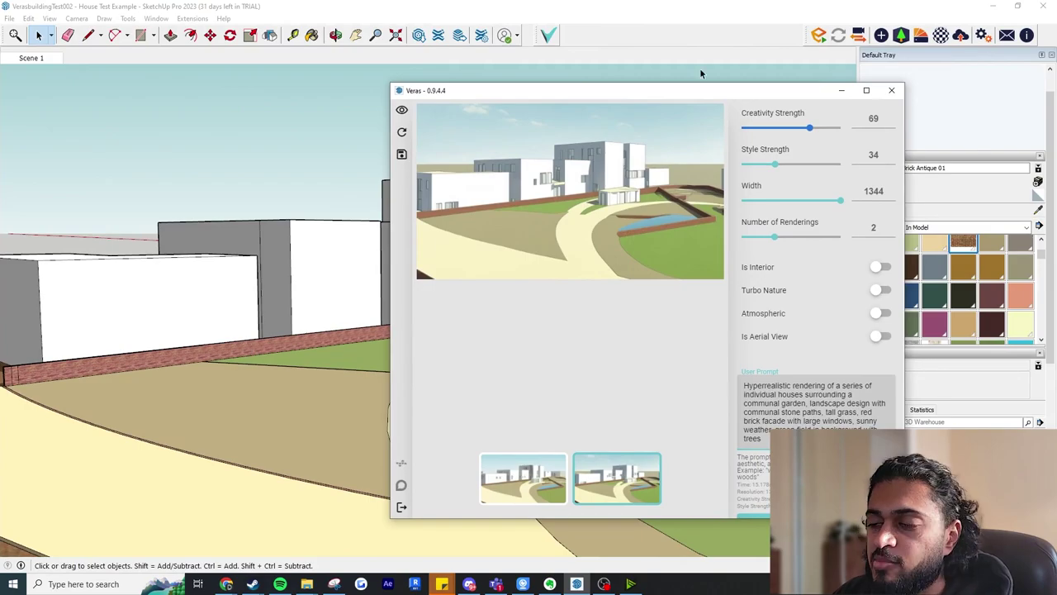
left_click(839, 92)
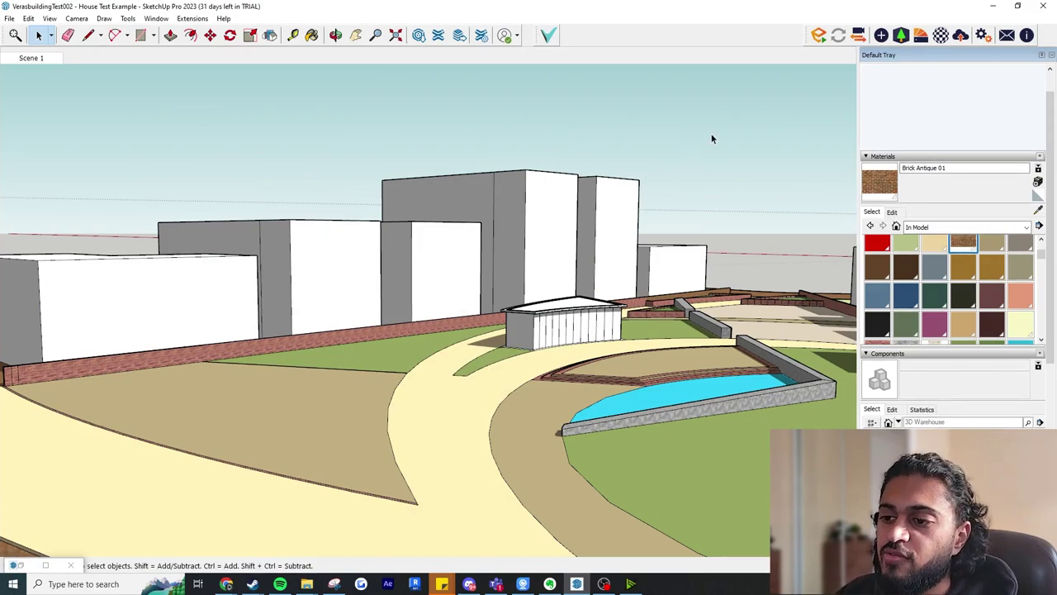
Paint all the white building blocks with Brick Antique 01 from Brick, Cladding and Siding.
left_click_drag(716, 131, 3, 281)
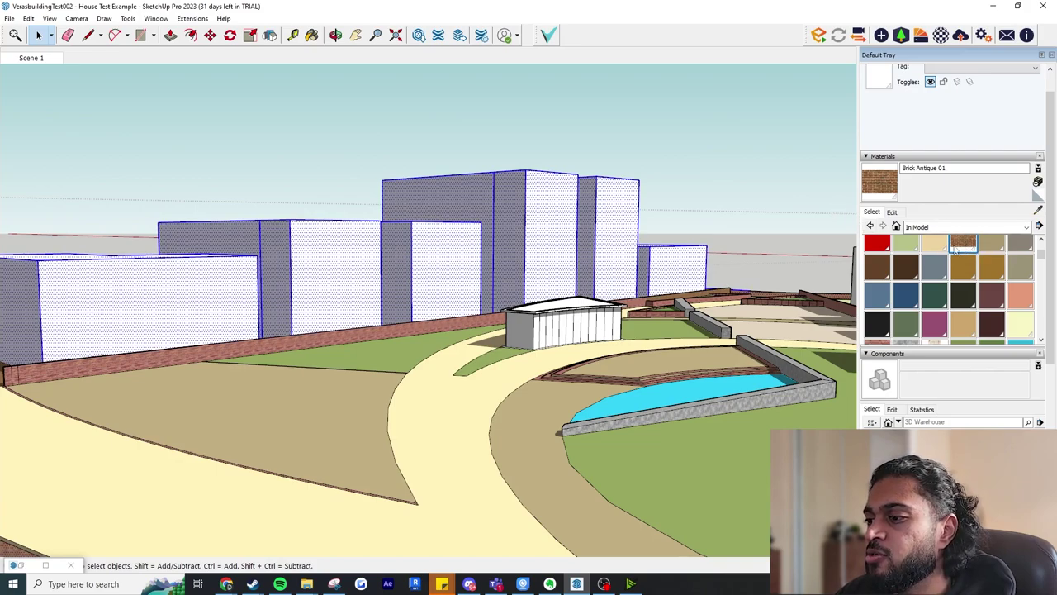
left_click(930, 227)
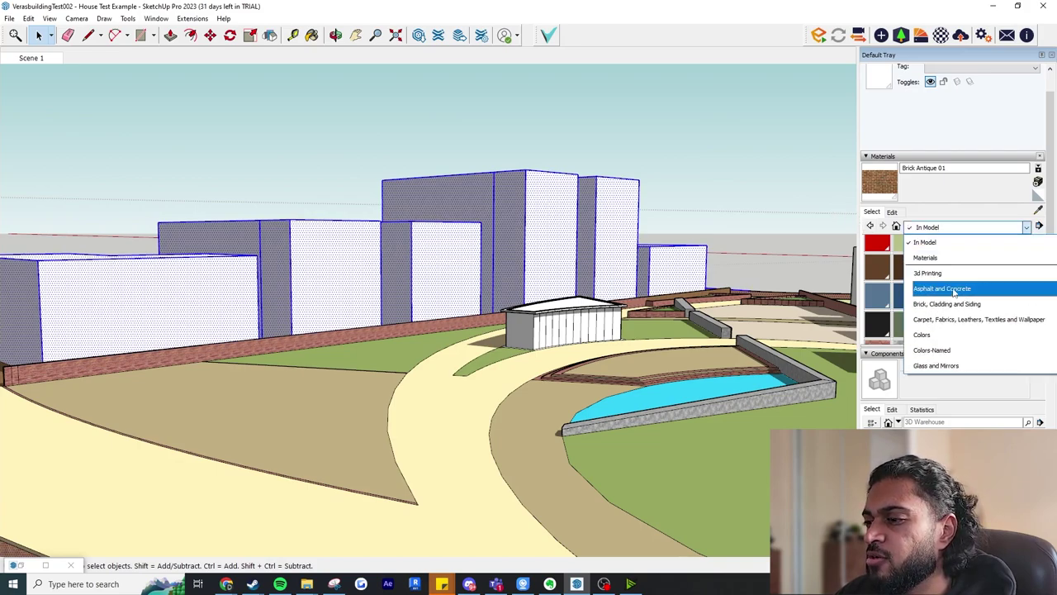
left_click(962, 304)
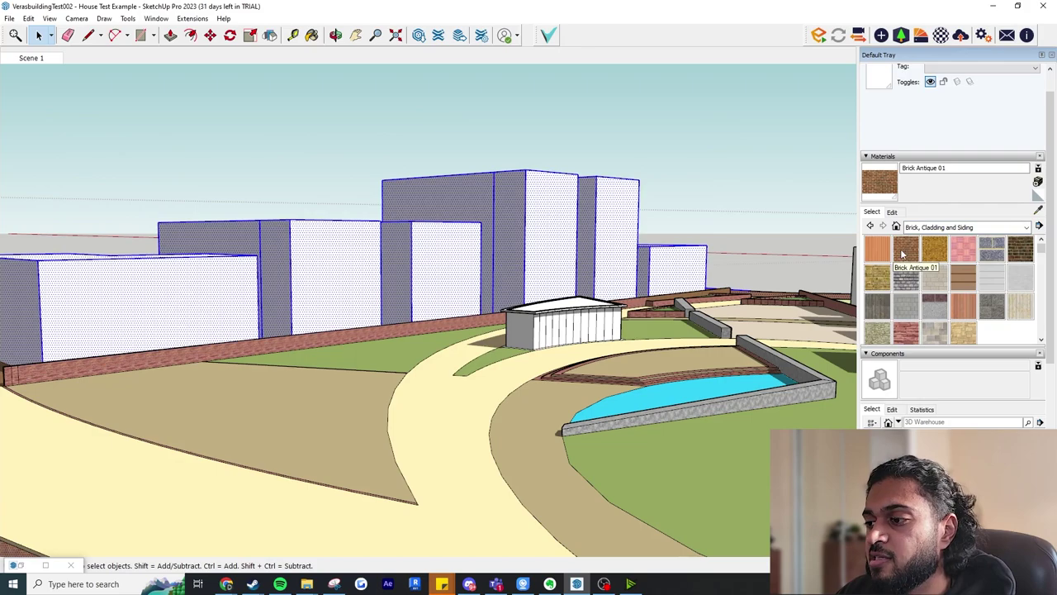
left_click(902, 252)
left_click(620, 208)
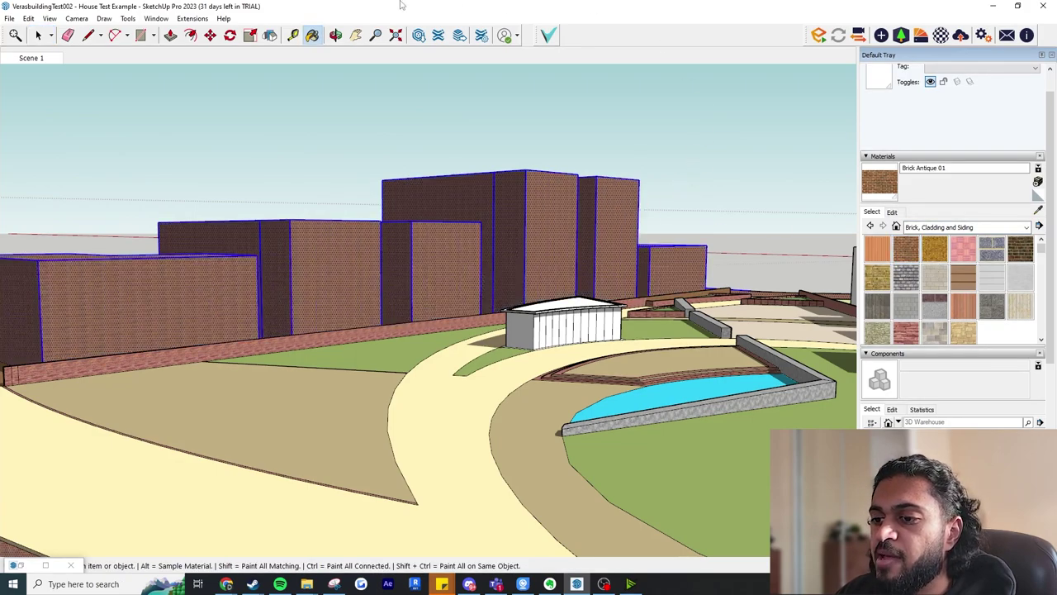
Clear the building selection and bring the Veras window back up.
left_click(37, 37)
left_click(133, 120)
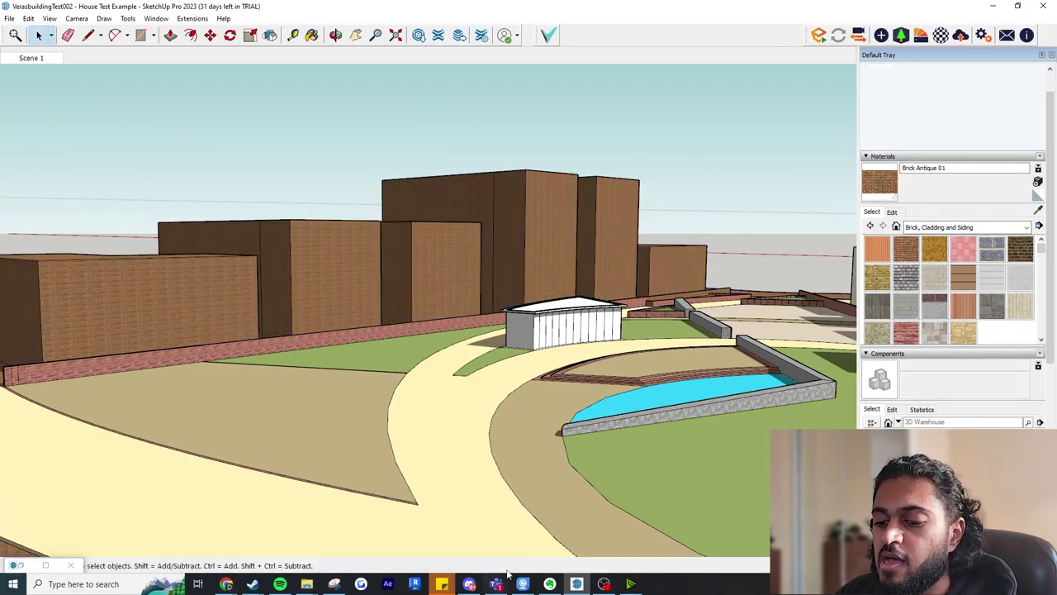
left_click(575, 585)
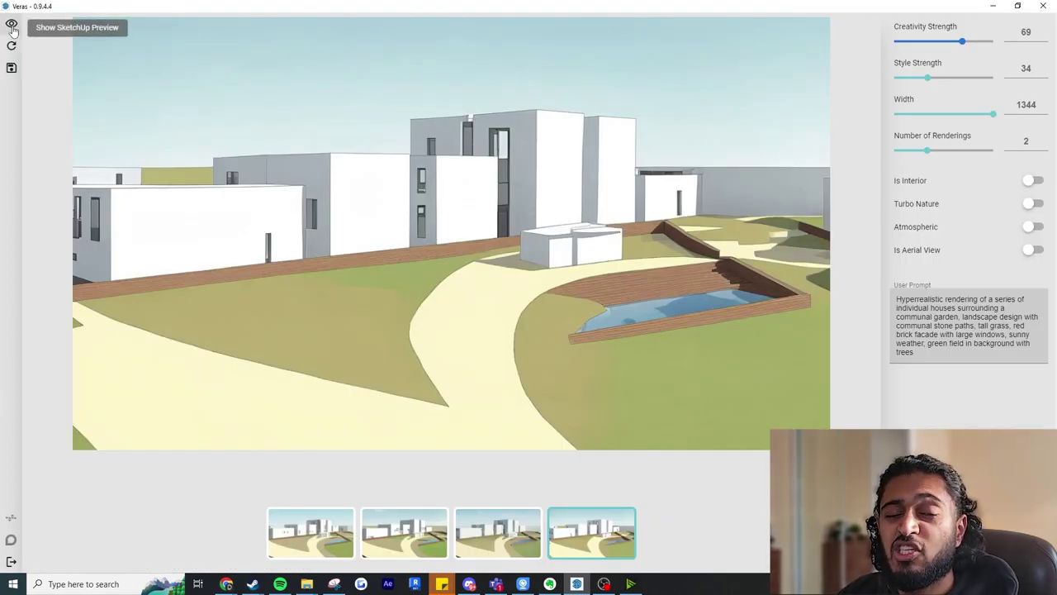
Show the live SketchUp preview in Veras and refresh it to include the brick buildings.
left_click(12, 25)
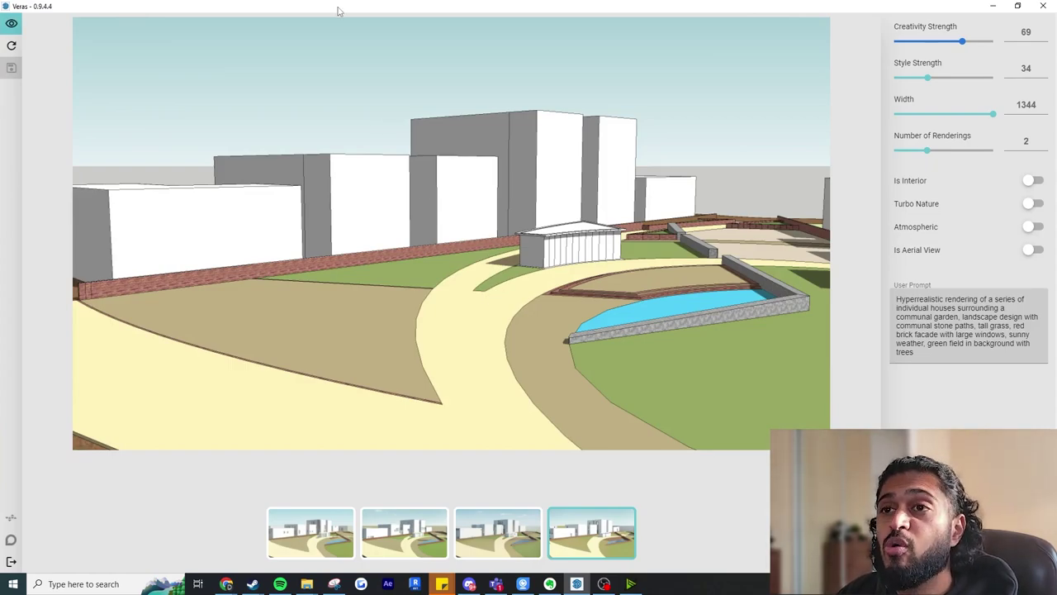
mouse_move(338, 12)
left_mouse_down()
mouse_move(401, 66)
mouse_move(718, 108)
mouse_move(568, 119)
left_mouse_up()
double_click(568, 119)
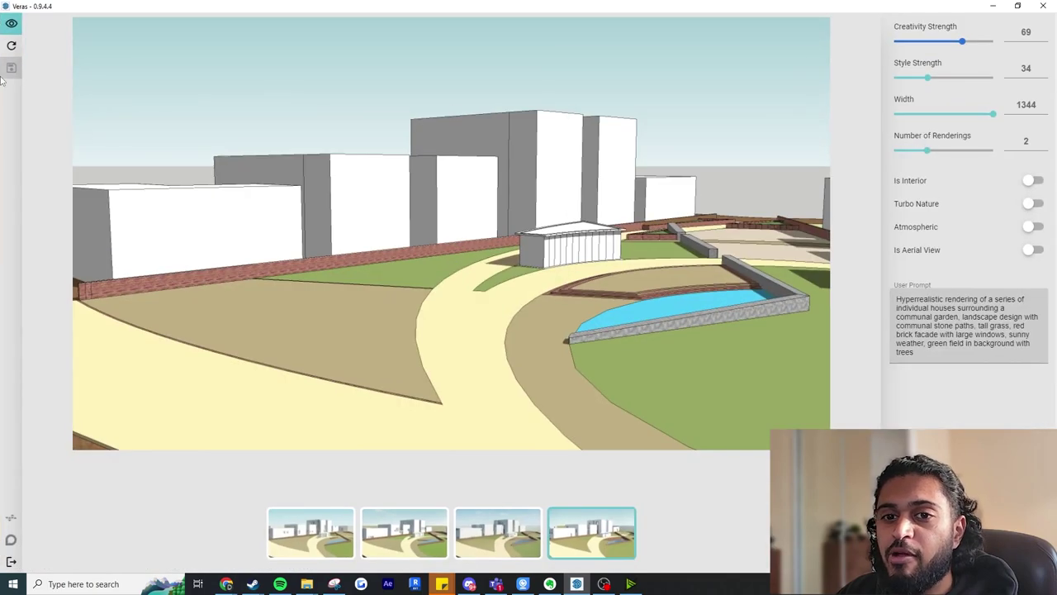
left_click(11, 47)
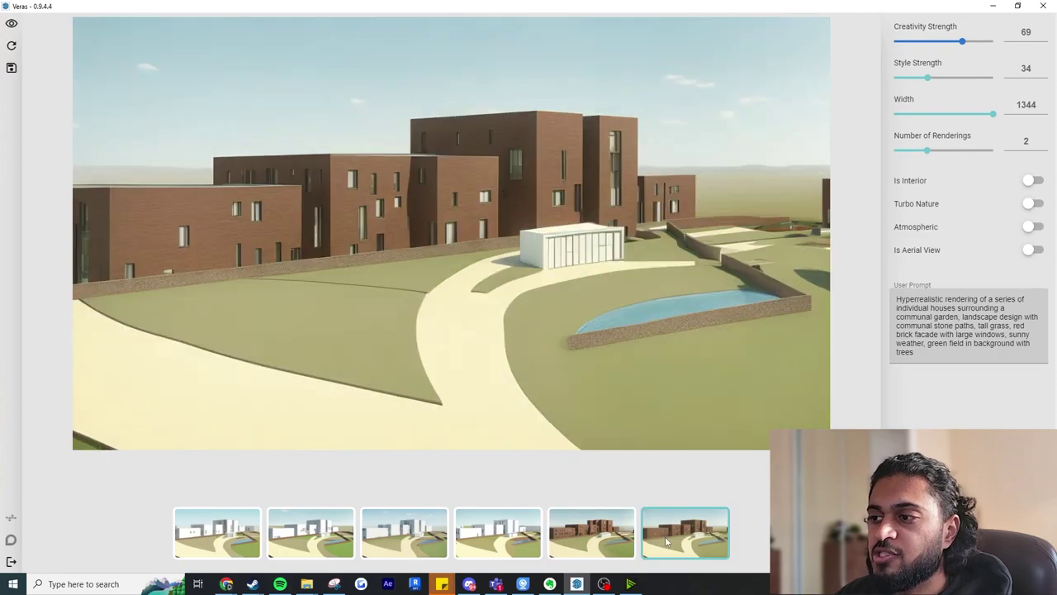
Compare the fifth and sixth brick-facade renderings, then restore Veras to a smaller window.
left_click(605, 541)
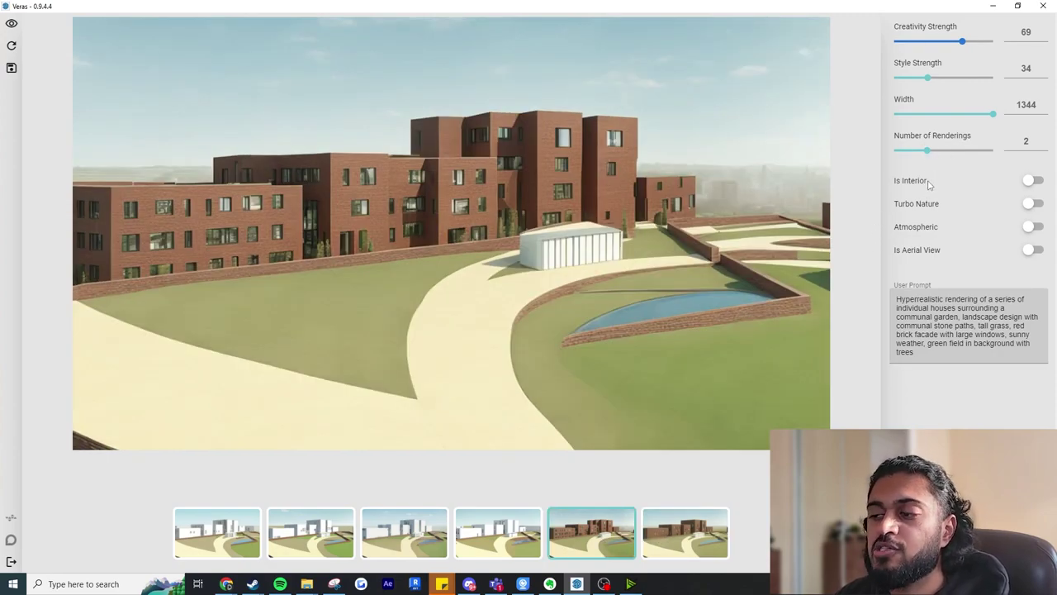
left_click(697, 526)
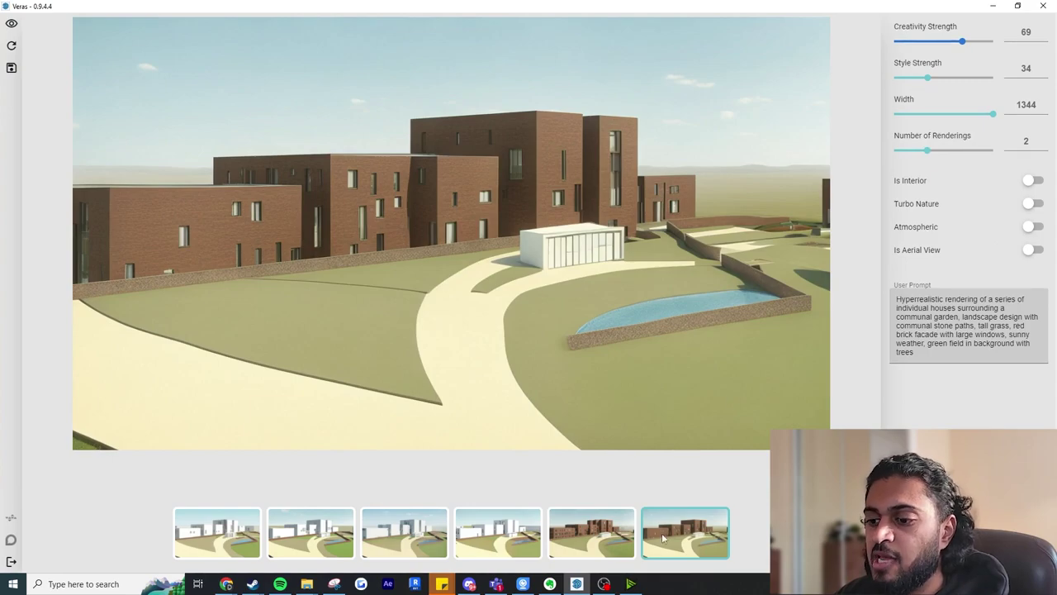
left_click(596, 532)
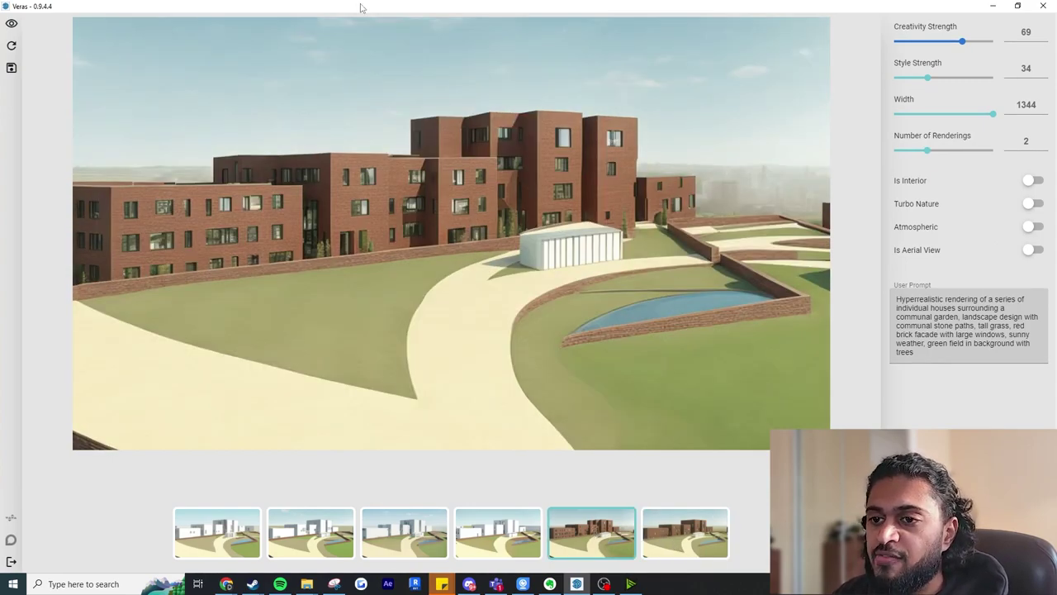
mouse_move(358, 5)
left_mouse_down()
mouse_move(711, 79)
mouse_move(809, 126)
mouse_move(732, 199)
mouse_move(691, 302)
mouse_move(547, 299)
mouse_move(448, 291)
mouse_move(323, 165)
mouse_move(316, 83)
left_mouse_up()
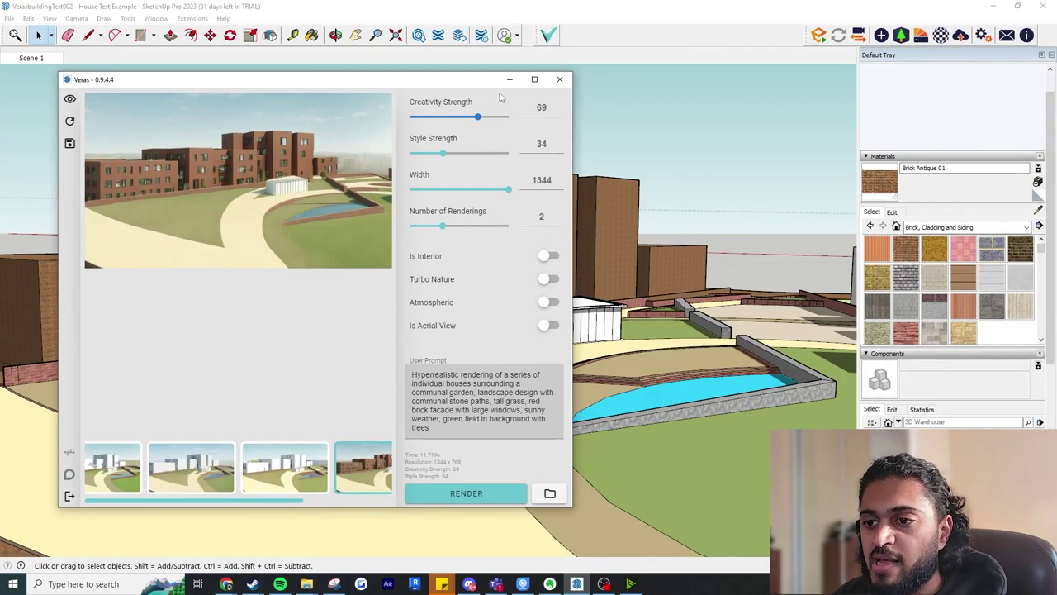
Maximize Veras and set Creativity Strength to 76 and Style Strength to 75.
left_click(535, 80)
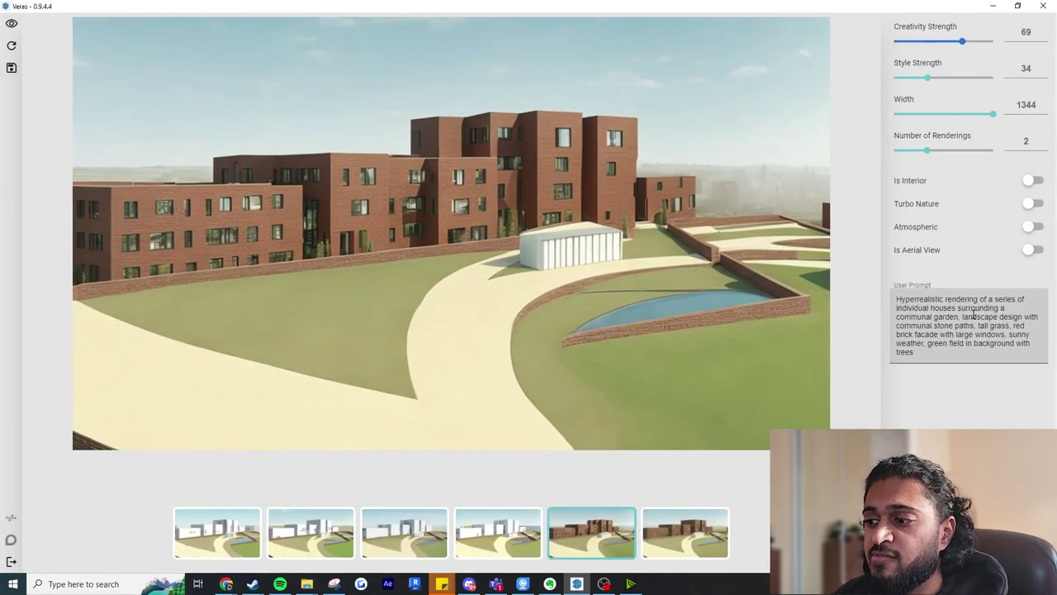
left_click(1005, 337)
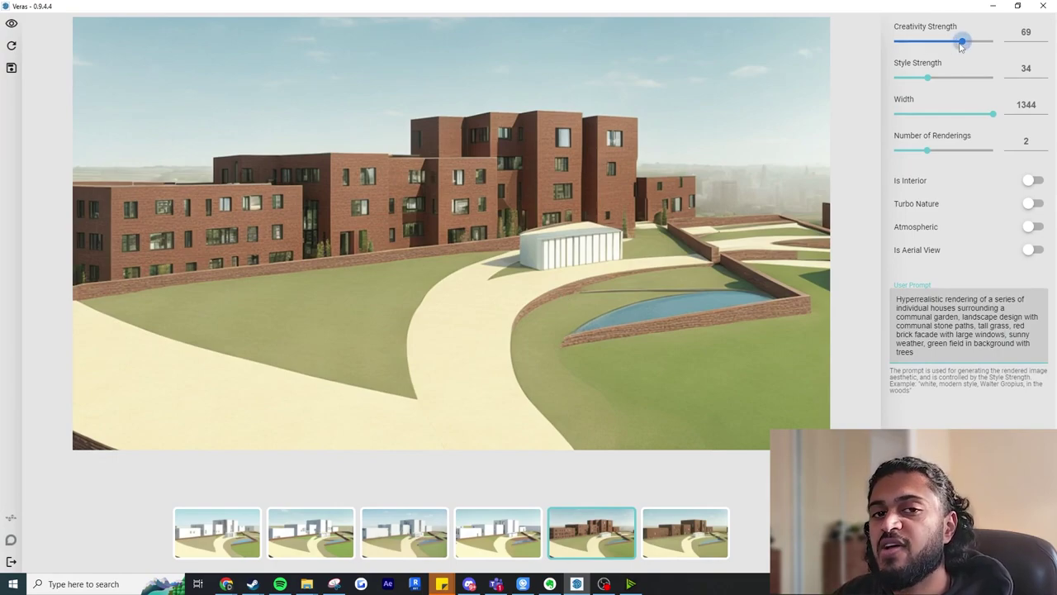
left_click_drag(961, 46, 969, 46)
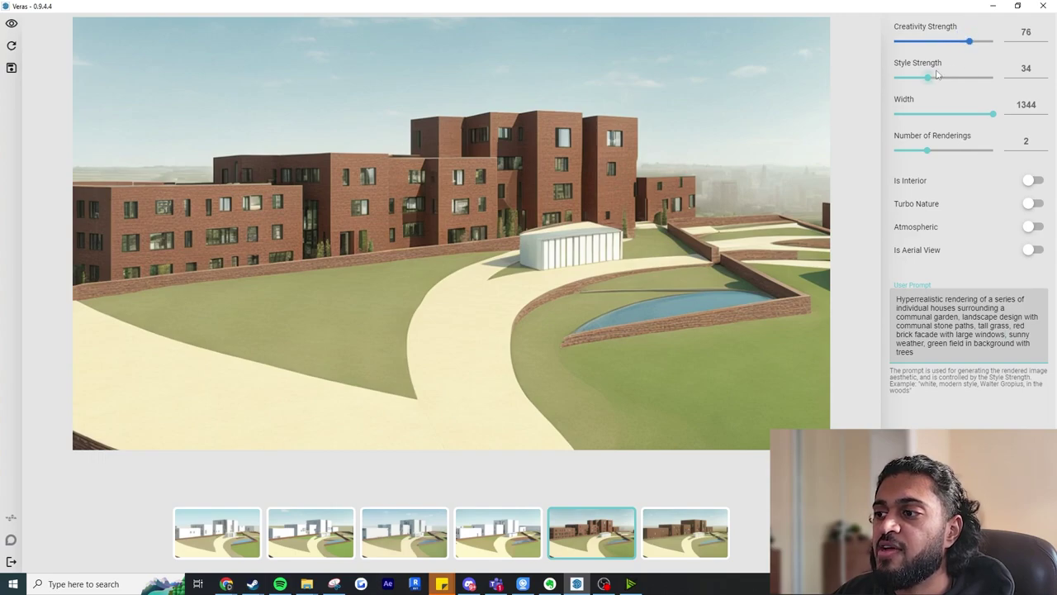
left_click_drag(927, 76, 969, 78)
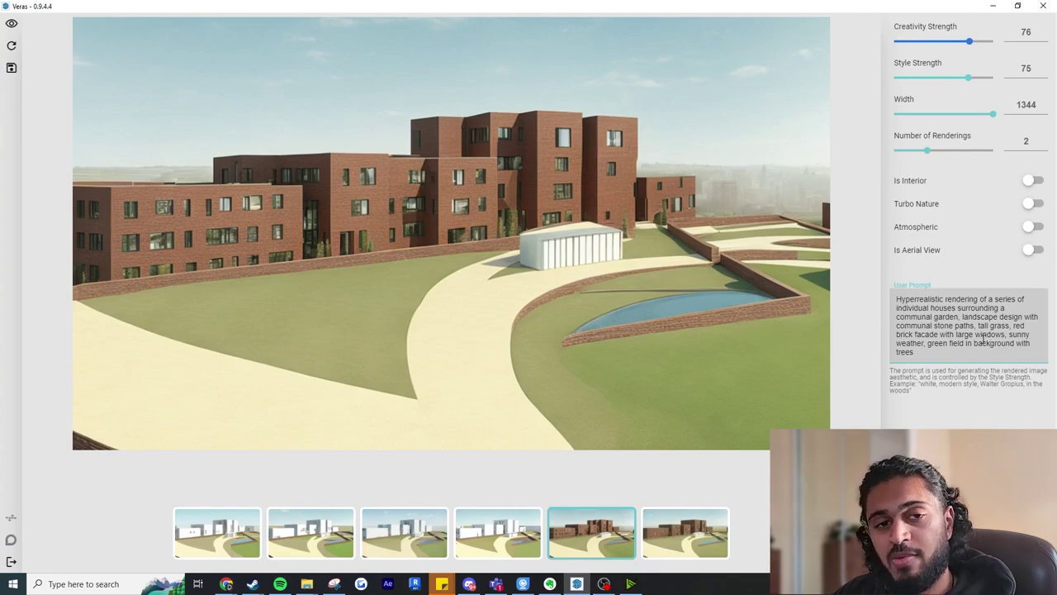
Replace the User Prompt with the revised text adding a lake of water and flower bushes.
left_click(549, 583)
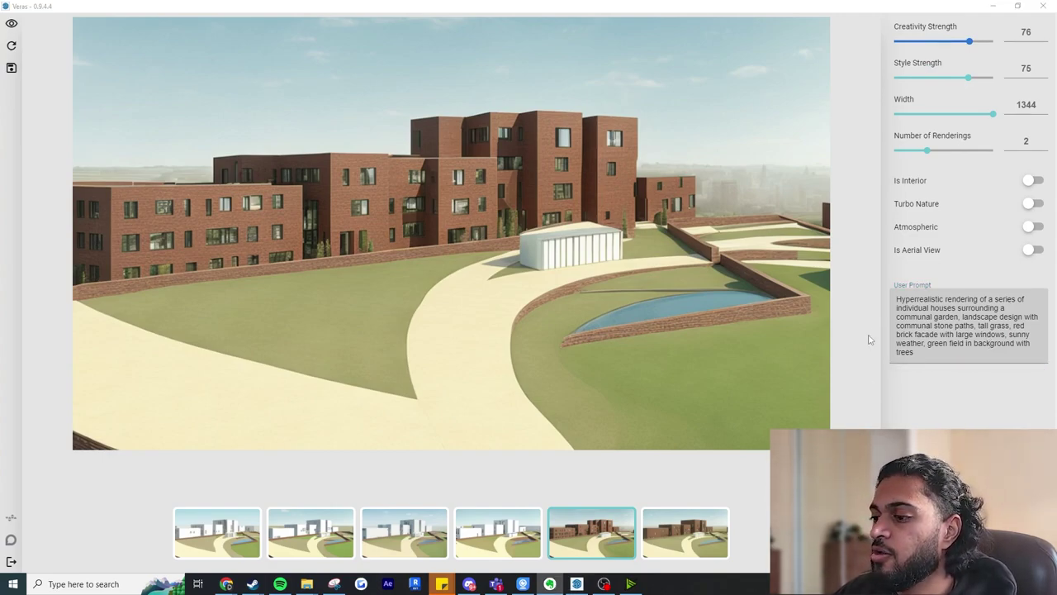
left_click_drag(920, 351, 832, 296)
key("BackSpace")
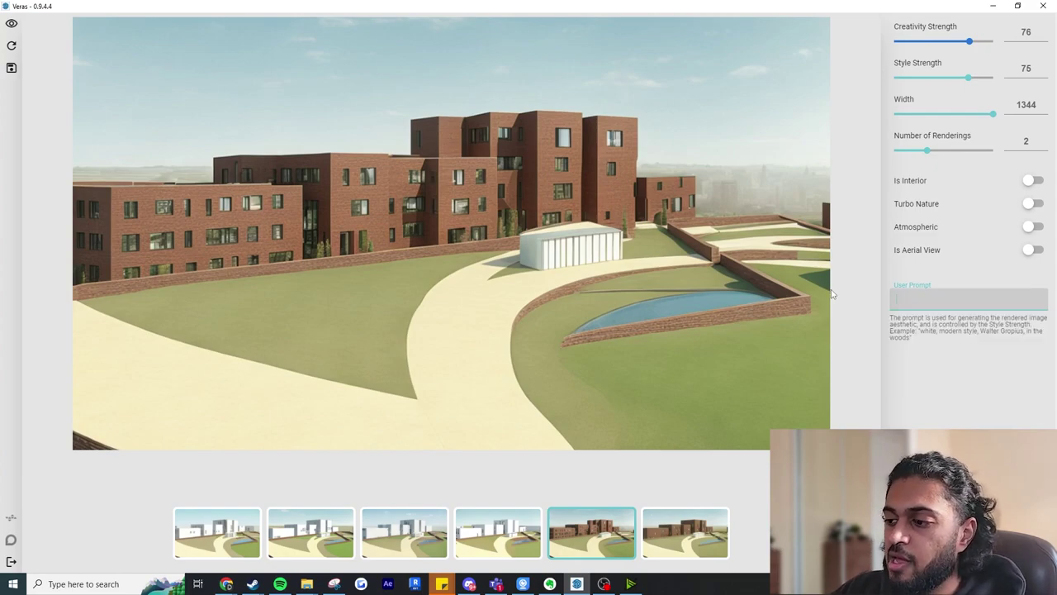
type("Hyperrealistic rendering of a series of individual houses surrounding a communal garden, landscape design with communal stone paths, lake of water and flower bushes, tall grass, red brick facade with large windows, sunny weather, green field in background with trees")
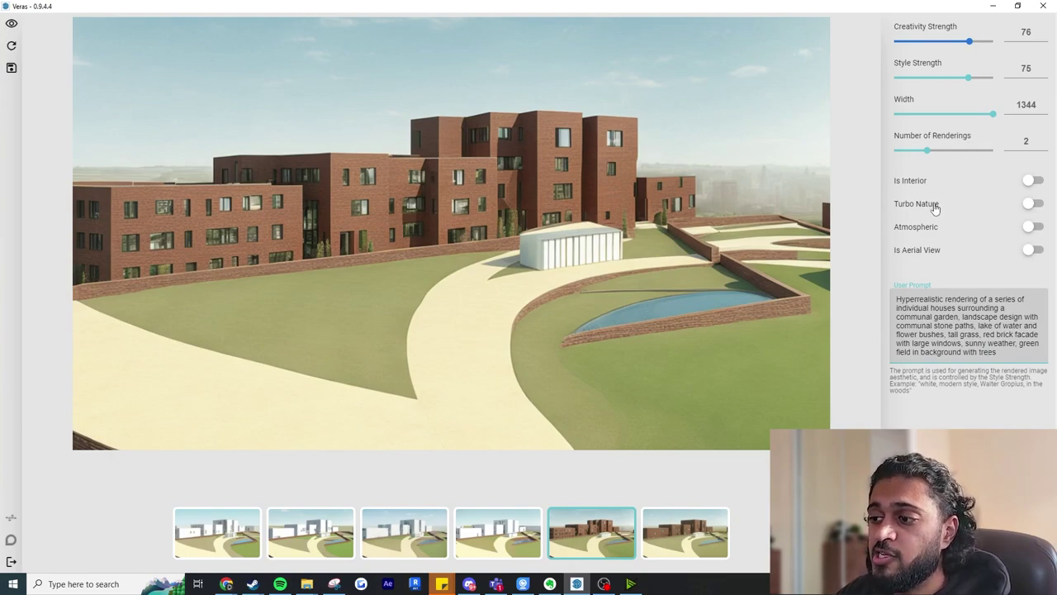
mouse_move(933, 206)
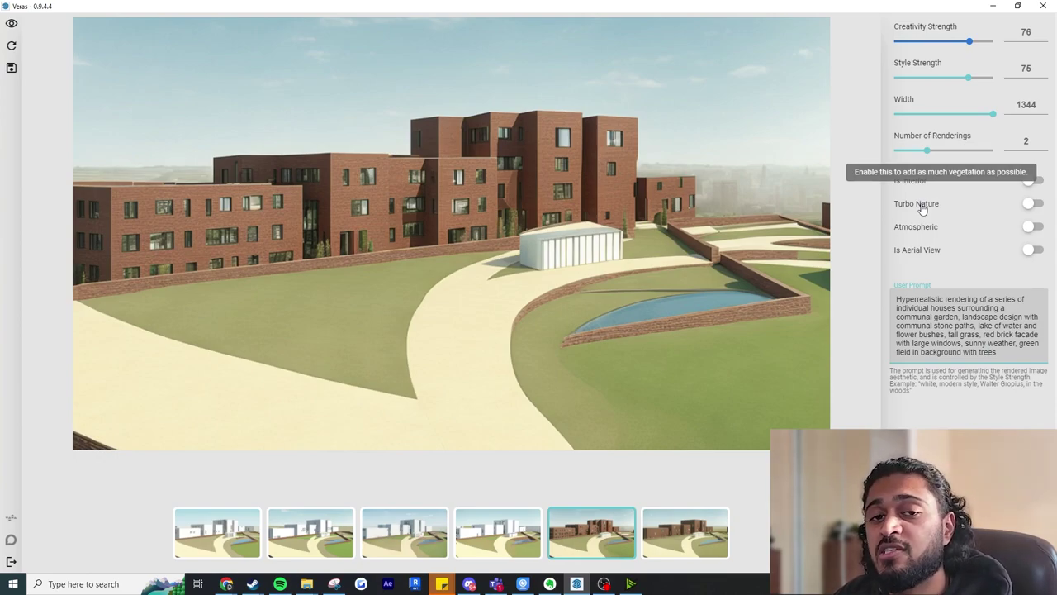
Turn on Turbo Nature and render new housing views with green lawns.
left_click(1032, 203)
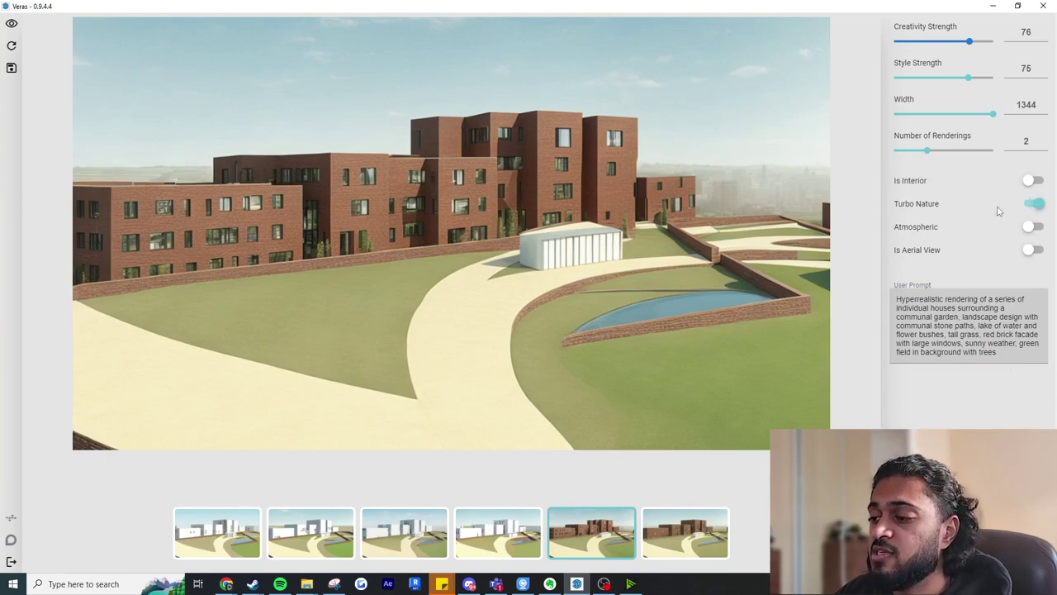
mouse_move(915, 232)
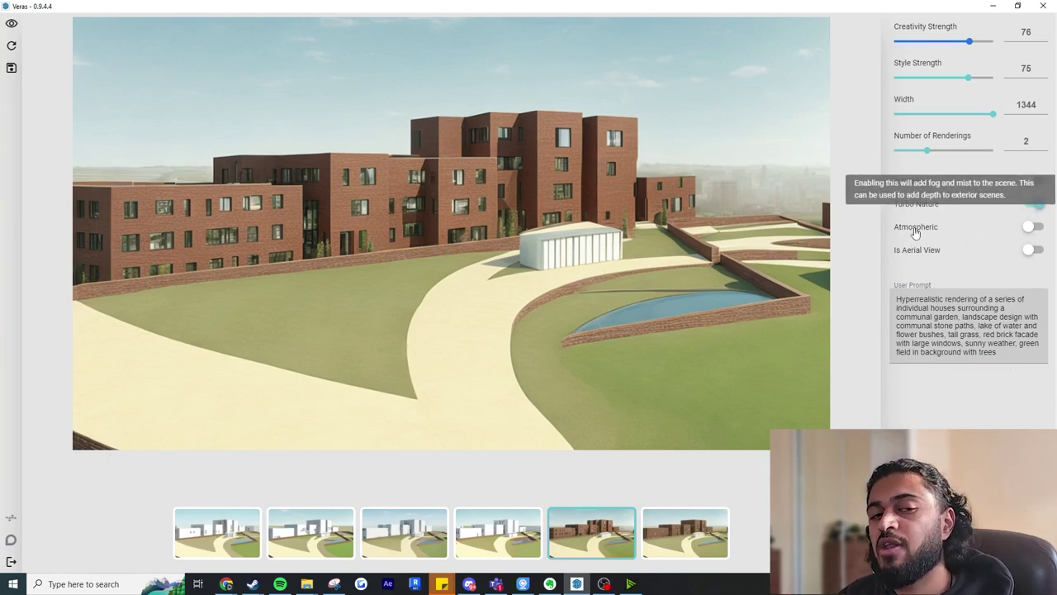
mouse_move(932, 256)
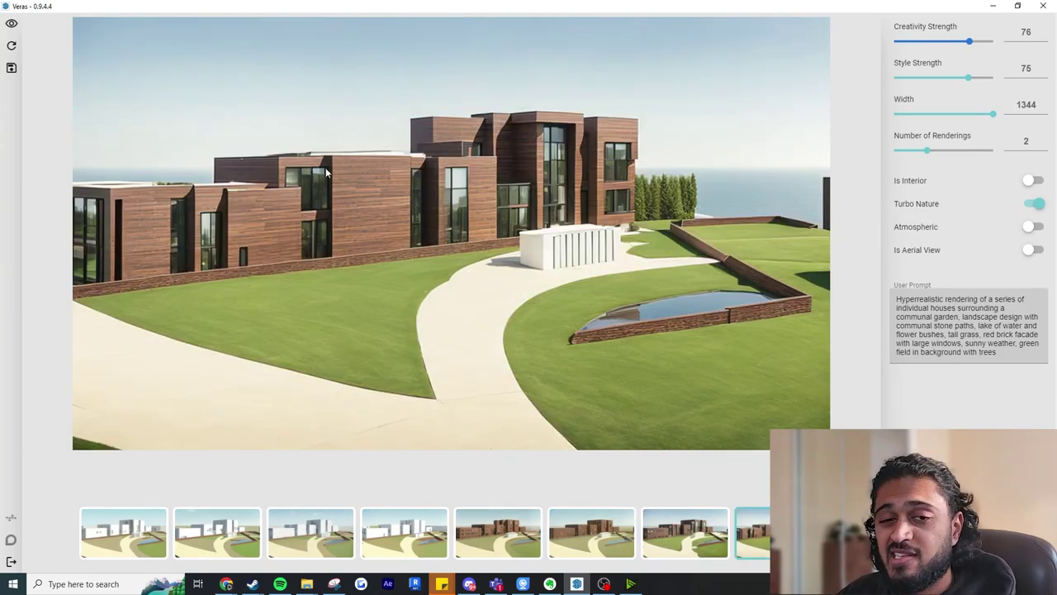
Compare the dark brick-and-glass and red-brick renderings, then restore Veras to a smaller window.
left_click(691, 522)
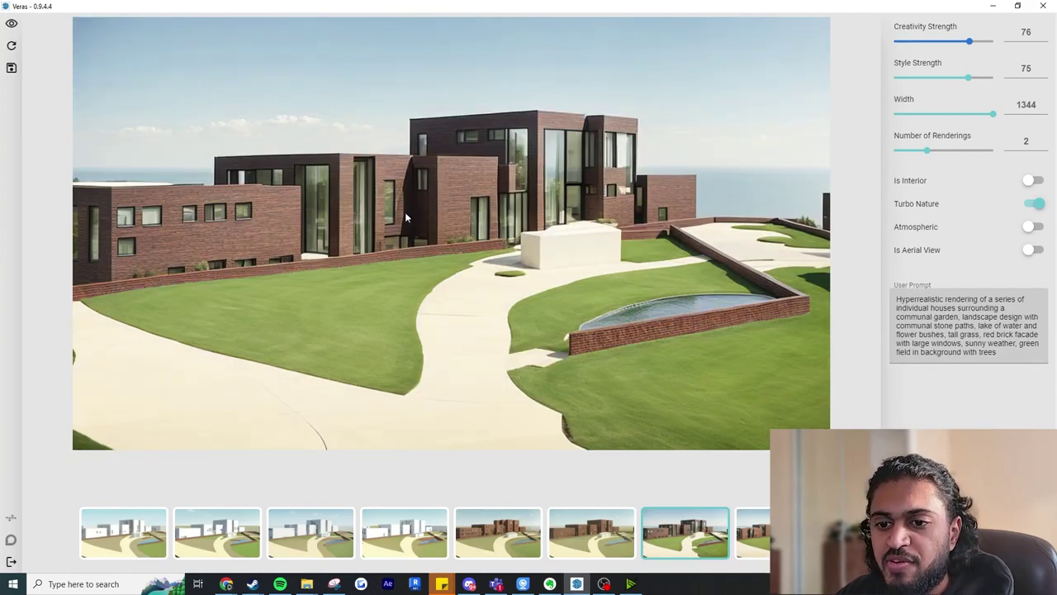
left_click(502, 534)
left_click(684, 543)
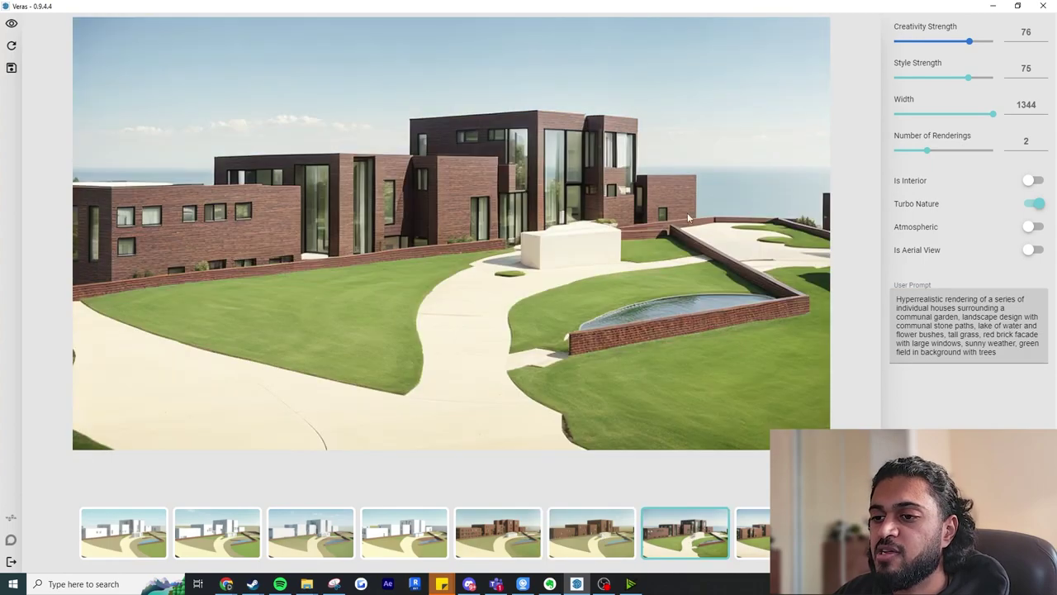
mouse_move(613, 7)
left_mouse_down()
mouse_move(752, 84)
mouse_move(523, 42)
mouse_move(234, 29)
mouse_move(232, 59)
left_mouse_up()
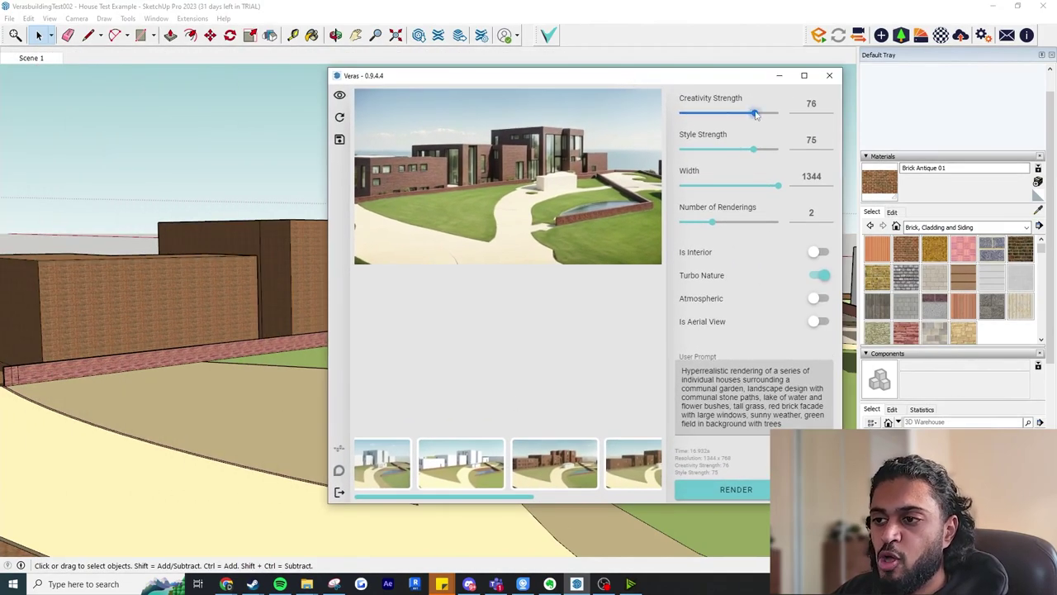
Maximize Veras and flip between the current render and the original model view.
left_click(804, 75)
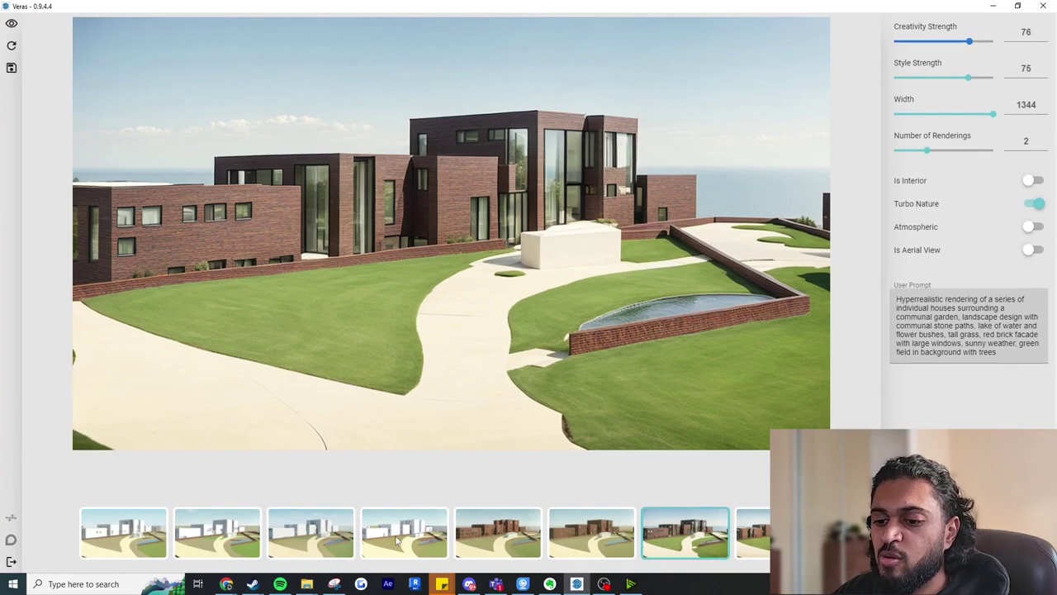
left_click(12, 26)
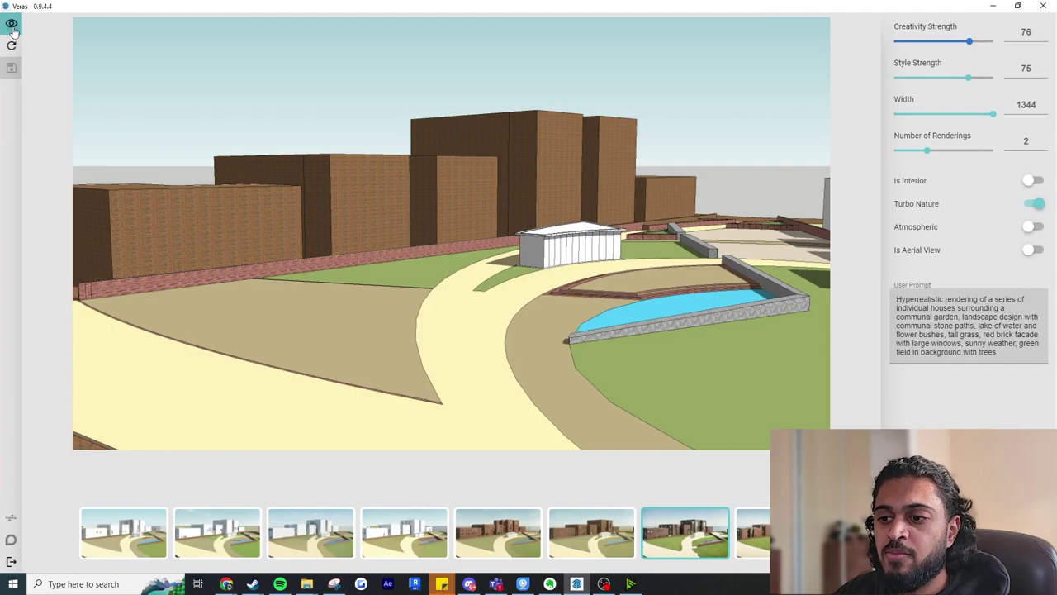
left_click(12, 27)
left_click(11, 28)
left_click(12, 27)
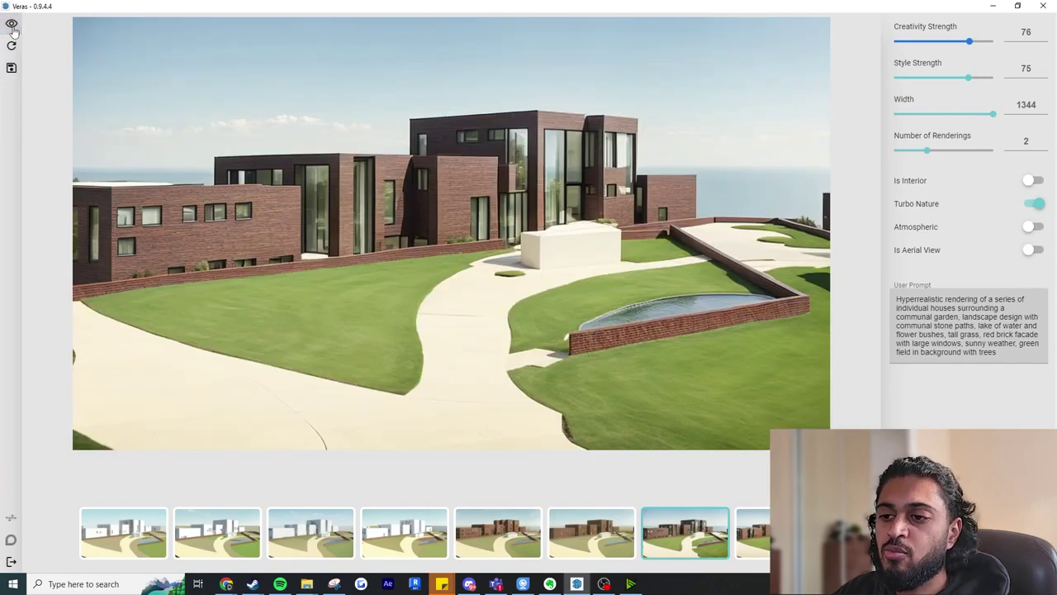
left_click(11, 27)
left_click(12, 27)
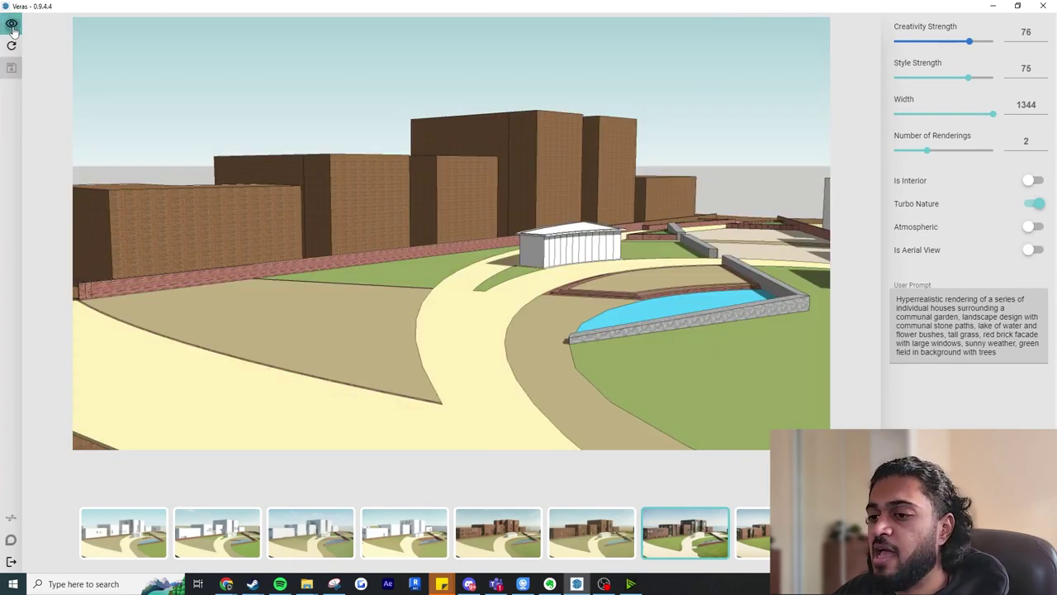
Select the red-brick rendering and toggle between it and the SketchUp model view.
left_click(496, 553)
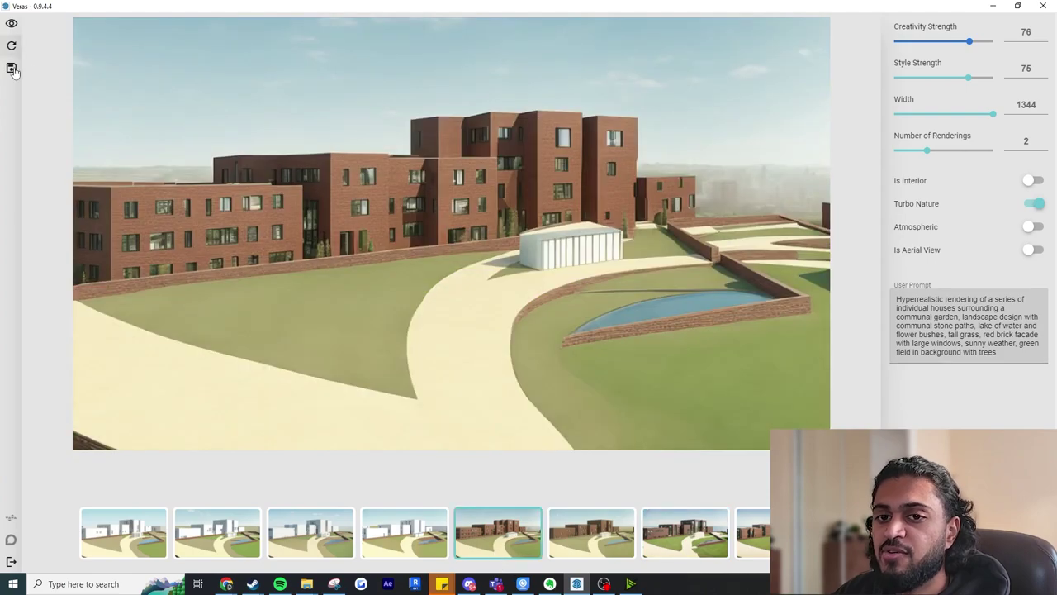
left_click(11, 27)
left_click(10, 28)
left_click(11, 26)
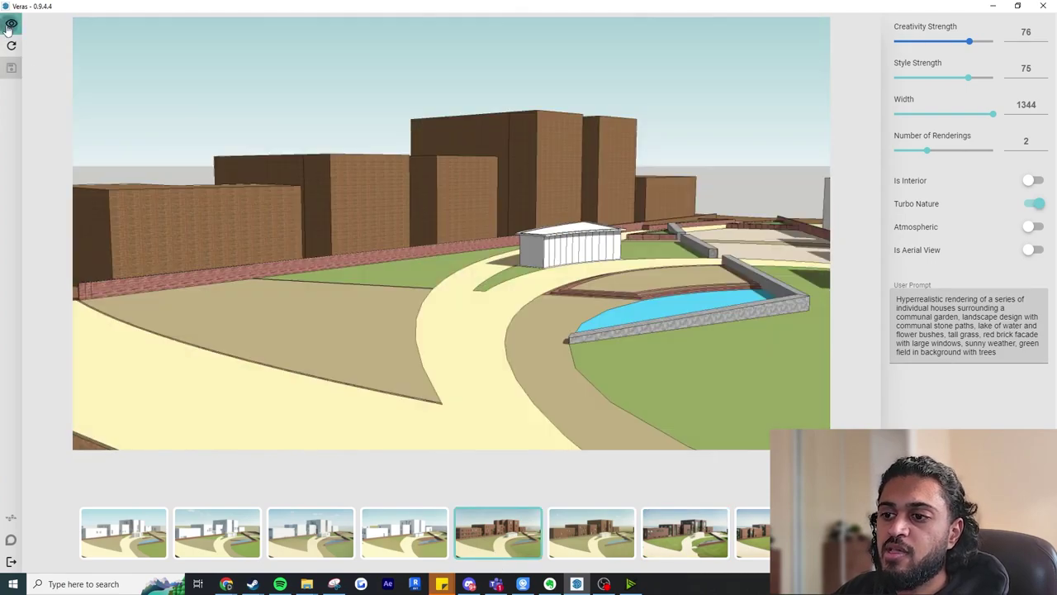
left_click(11, 27)
left_click(10, 26)
left_click(9, 28)
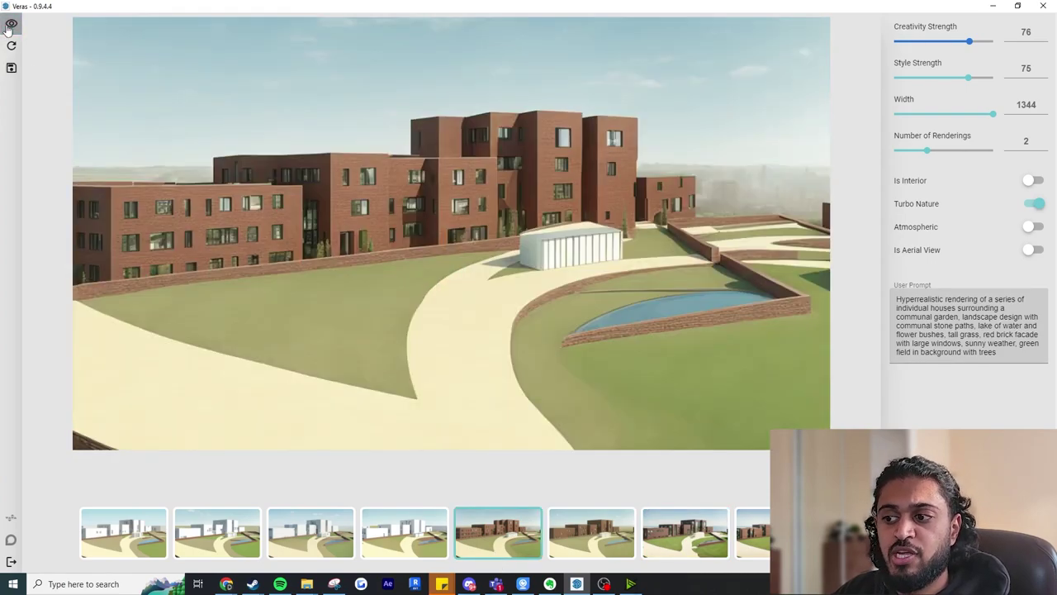
left_click(9, 27)
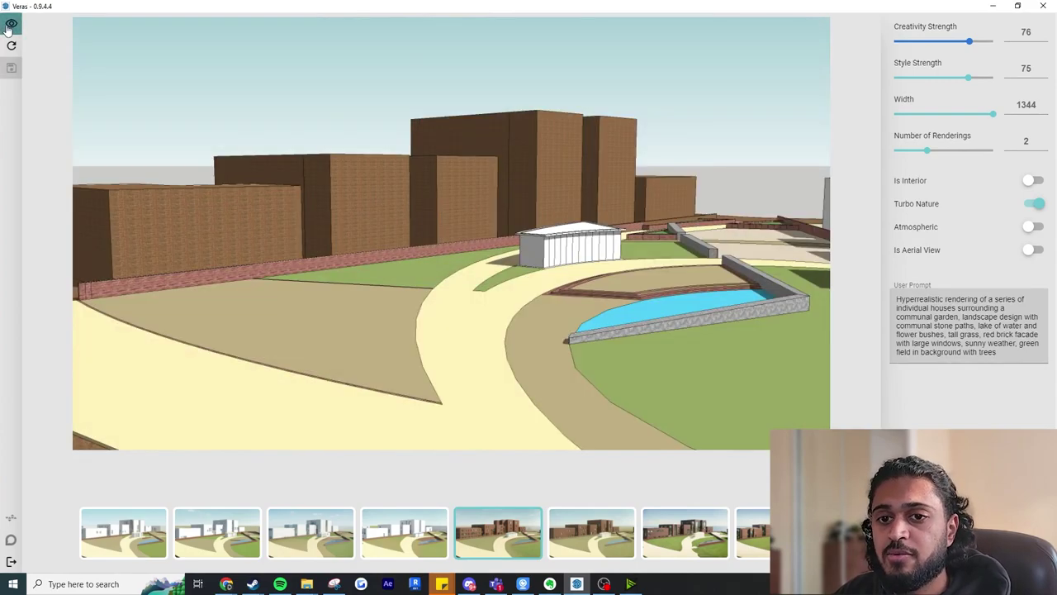
left_click(9, 27)
Shrink Veras and move it aside to expose the housing model.
mouse_move(487, 6)
left_mouse_down()
mouse_move(512, 24)
mouse_move(880, 125)
left_mouse_up()
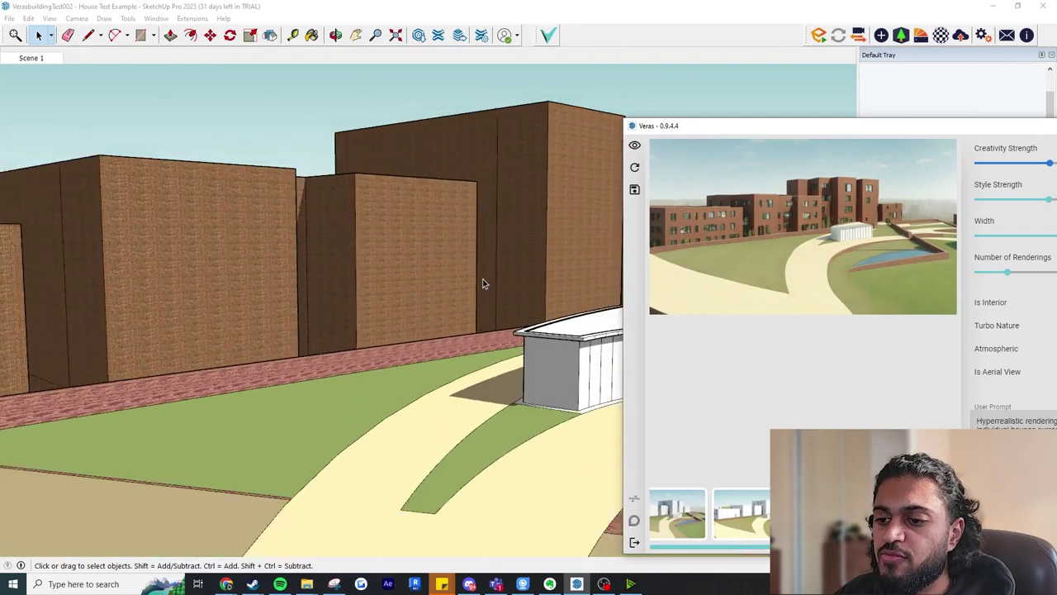
mouse_move(484, 283)
middle_mouse_down()
mouse_move(515, 295)
mouse_move(409, 277)
mouse_move(417, 281)
middle_mouse_up()
mouse_move(688, 130)
left_mouse_down()
mouse_move(121, 429)
mouse_move(141, 495)
mouse_move(206, 482)
left_mouse_up()
mouse_move(355, 299)
middle_mouse_down()
mouse_move(379, 296)
mouse_move(344, 274)
mouse_move(410, 276)
mouse_move(396, 264)
mouse_move(546, 196)
middle_mouse_up()
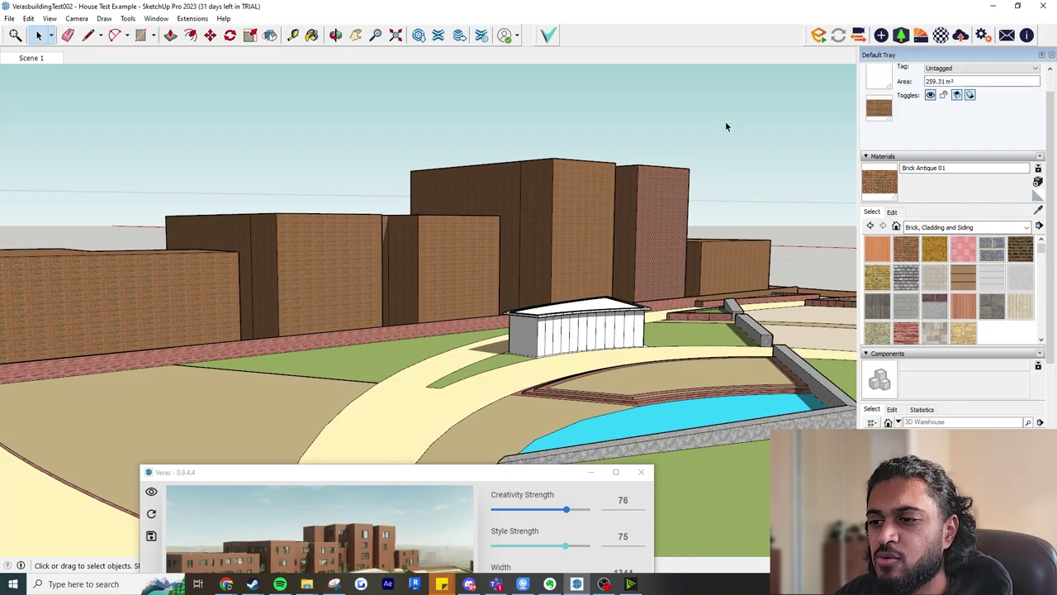
Paint all housing blocks with Modern Siding, then return Veras to full screen.
left_click_drag(724, 120, 43, 289)
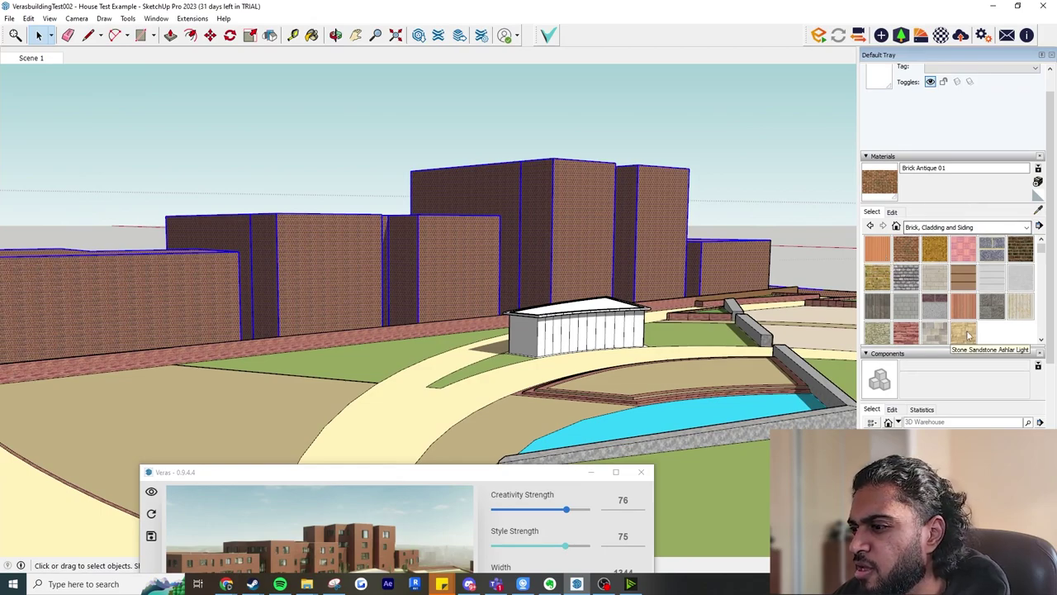
left_click(970, 305)
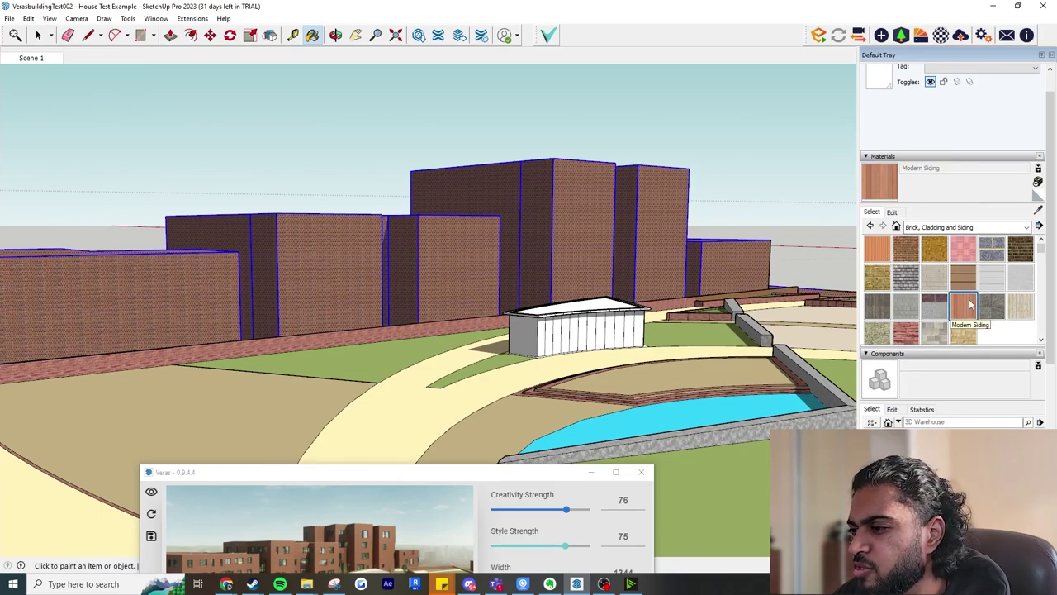
left_click(593, 231)
key("space")
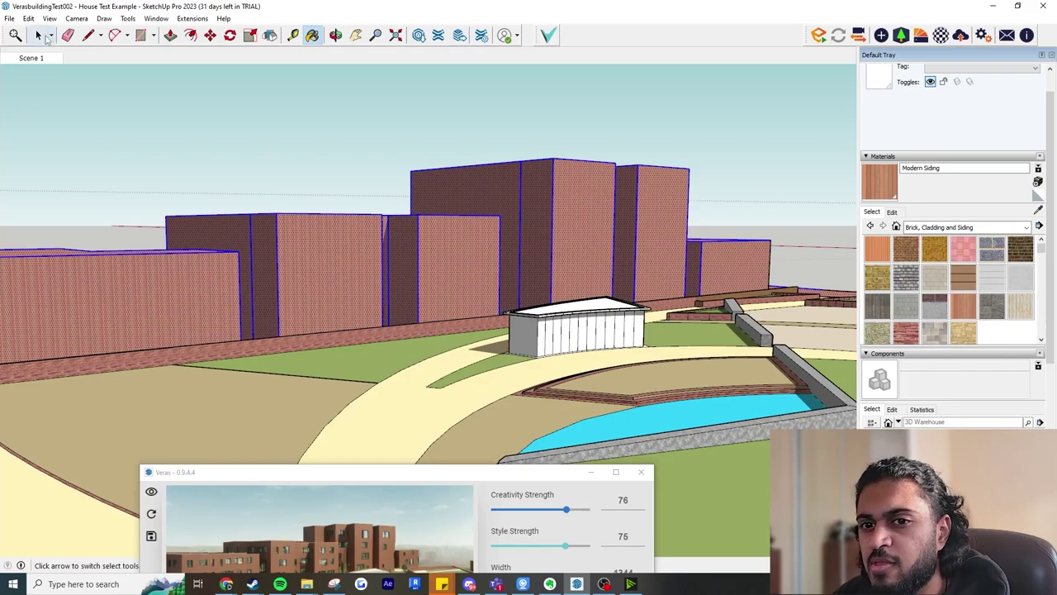
left_click(291, 132)
left_click_drag(467, 467, 528, 4)
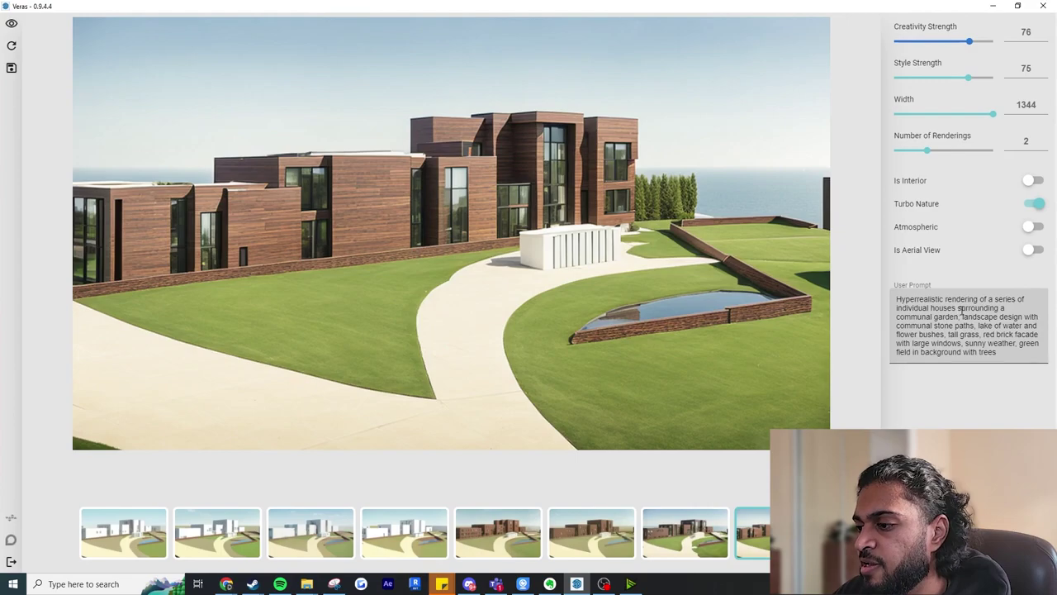
Replace 'red brick' with 'timber' in the User Prompt.
left_click(940, 338)
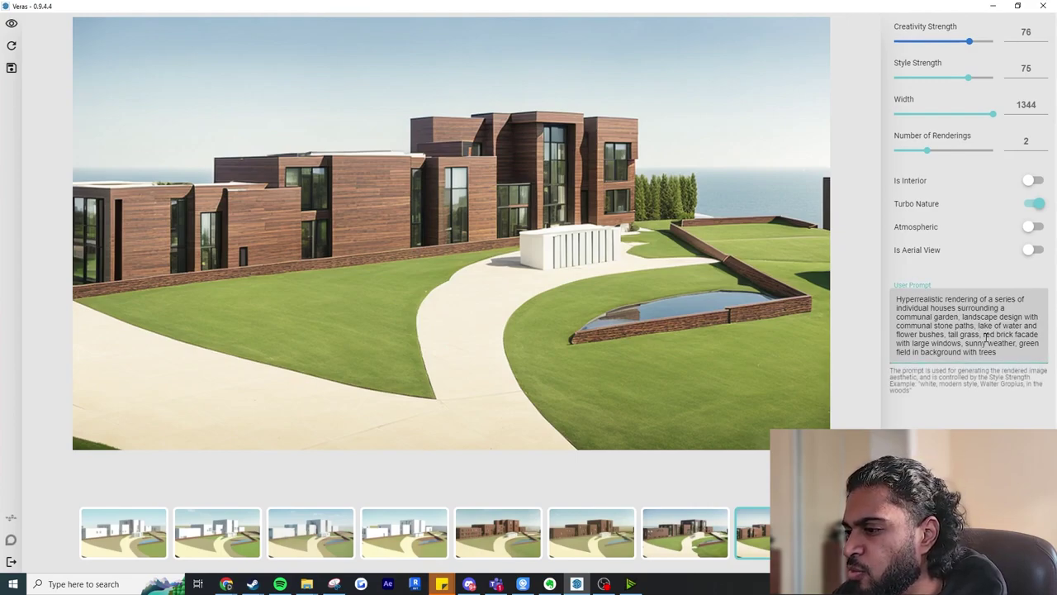
left_click_drag(985, 336, 1013, 336)
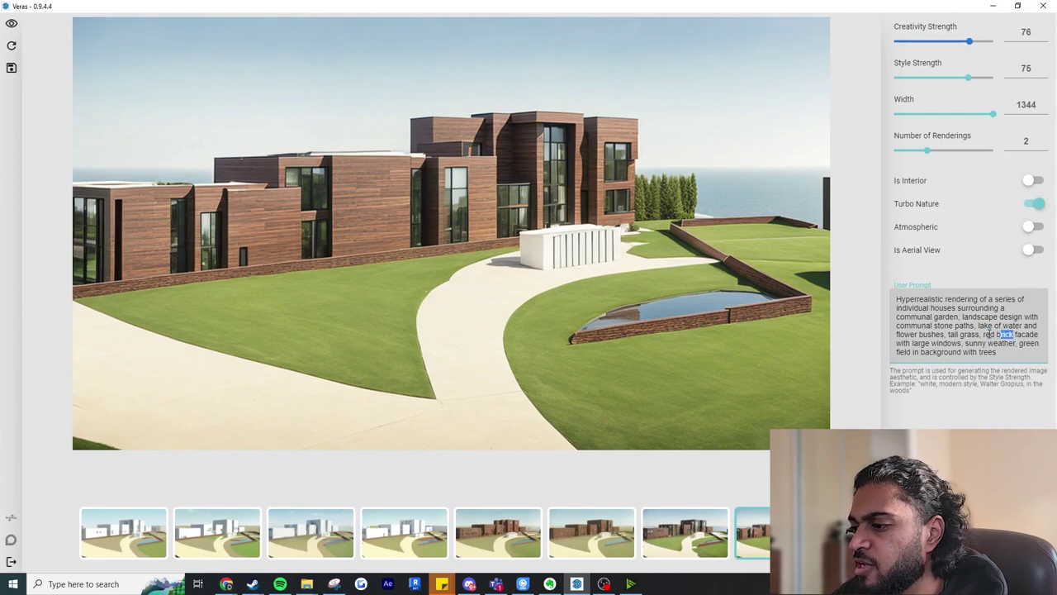
type("timber sl")
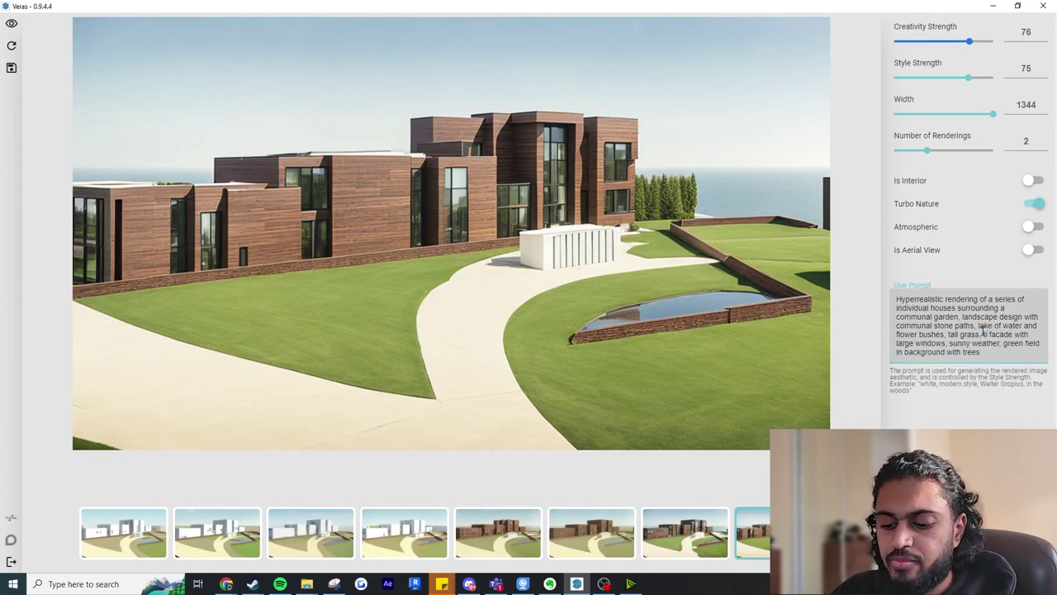
type("a")
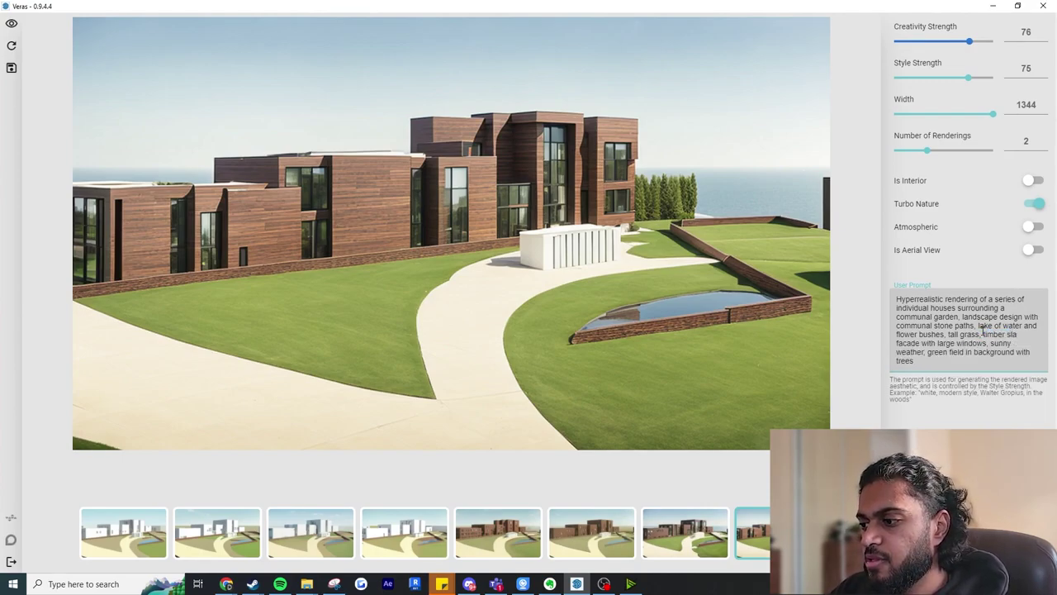
key("BackSpace")
key("BackSpace")
key("BackSpace")
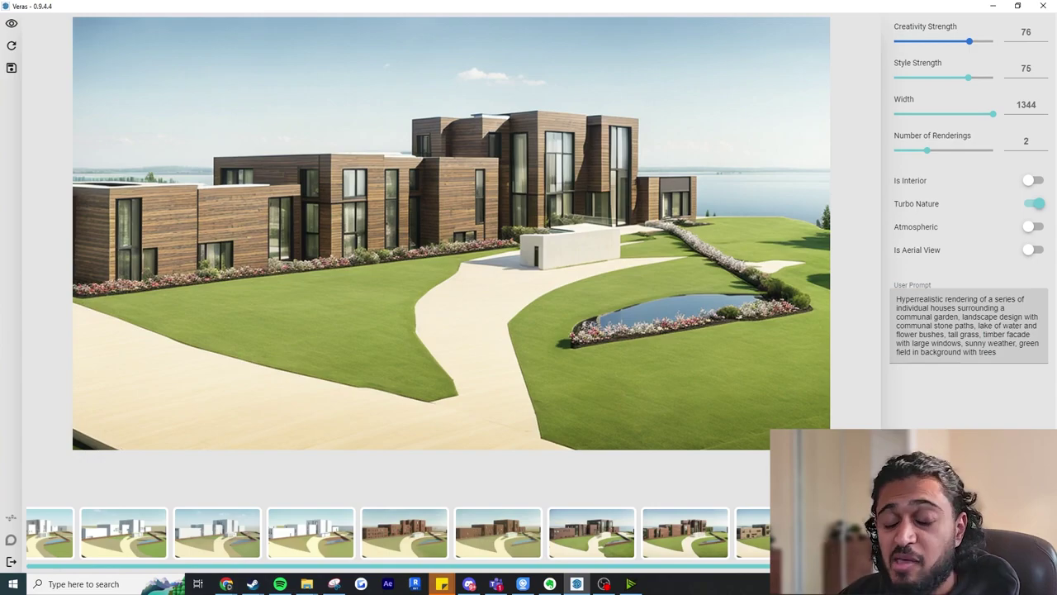
left_click(11, 25)
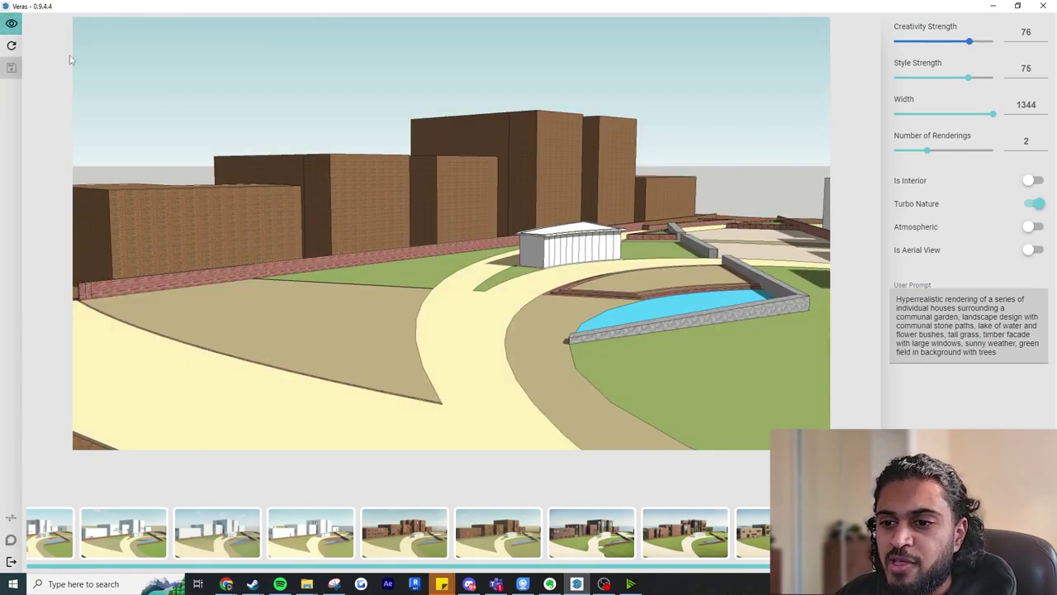
left_click(11, 25)
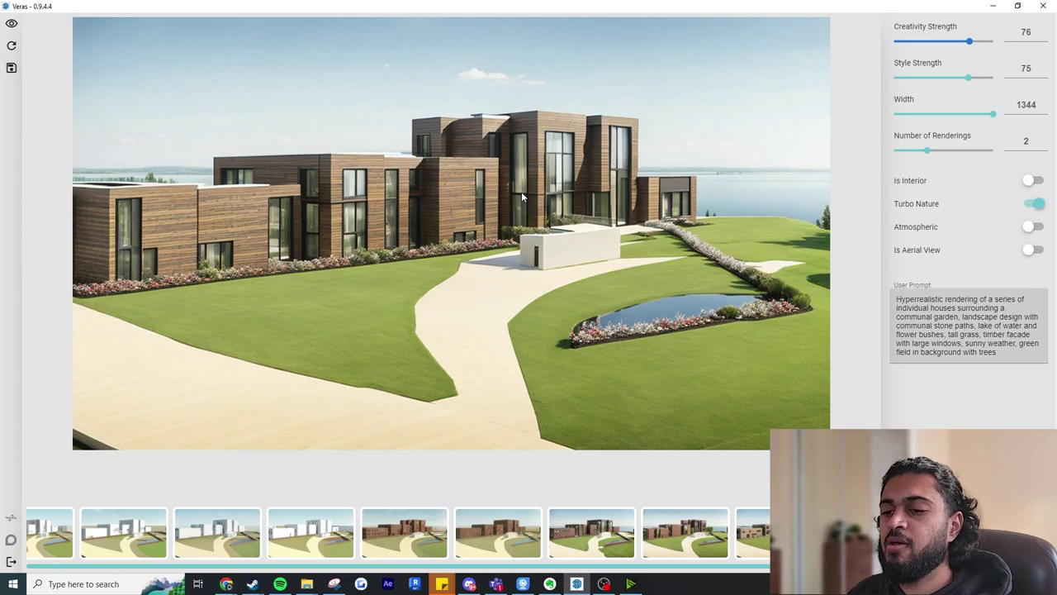
left_click(12, 25)
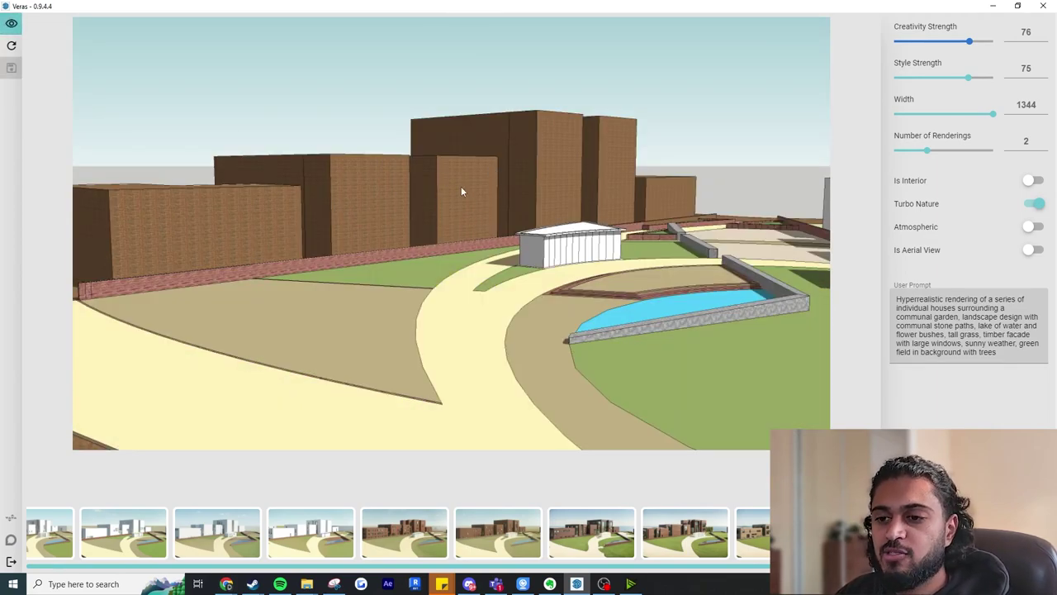
left_click(12, 25)
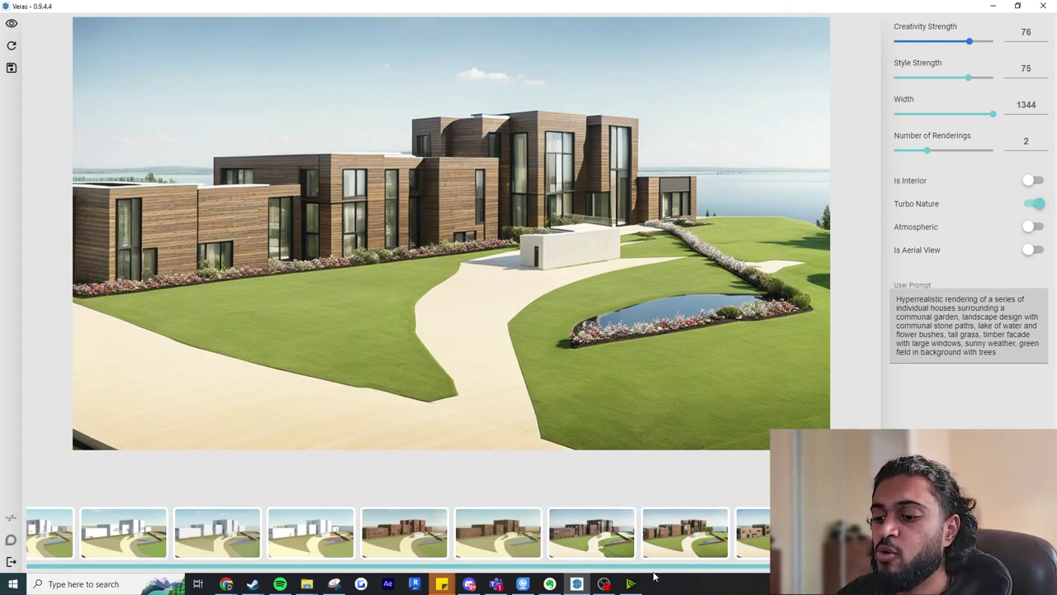
scroll(628, 533, "right", 1)
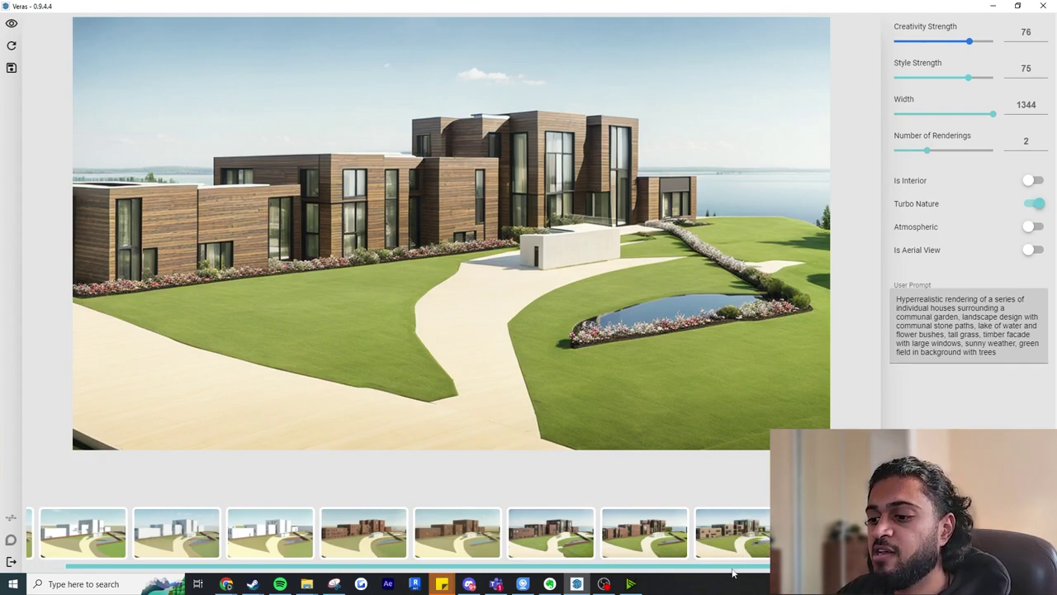
left_click(443, 537)
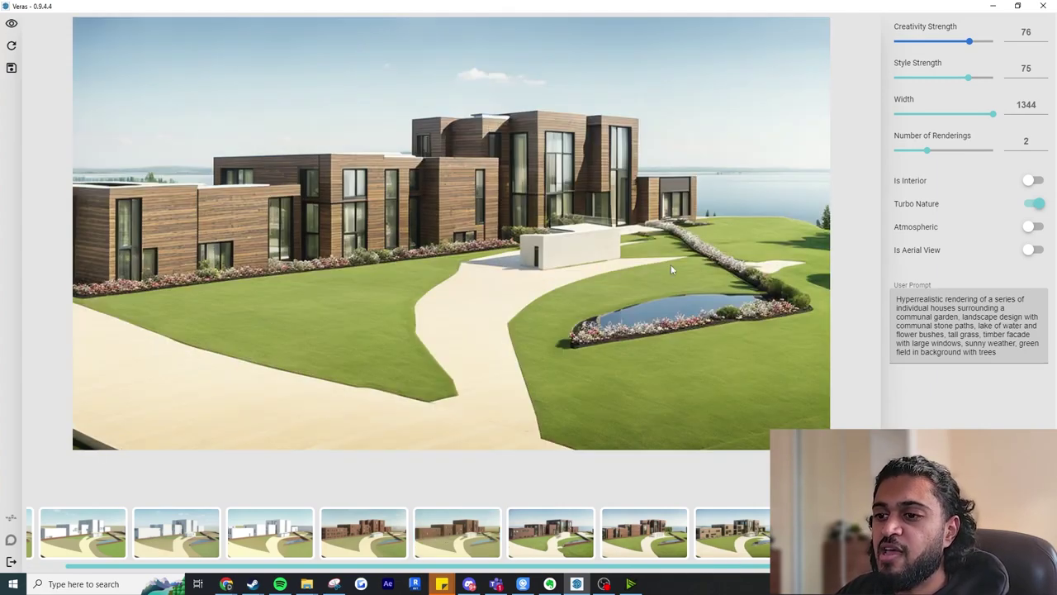
left_click(11, 25)
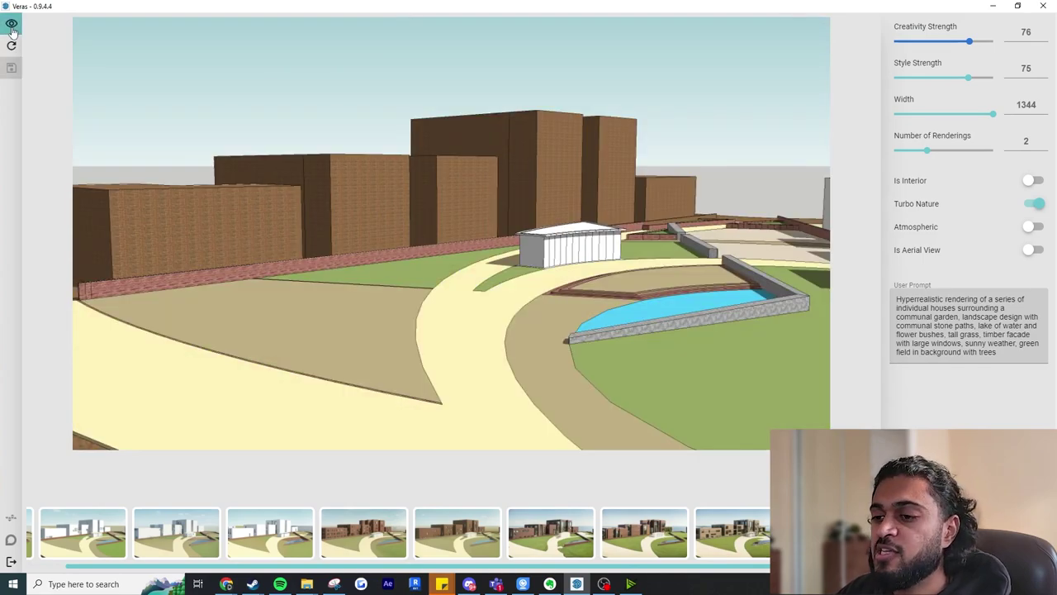
left_click(12, 24)
mouse_move(260, 4)
left_mouse_down()
mouse_move(298, 219)
mouse_move(783, 317)
mouse_move(737, 365)
left_mouse_up()
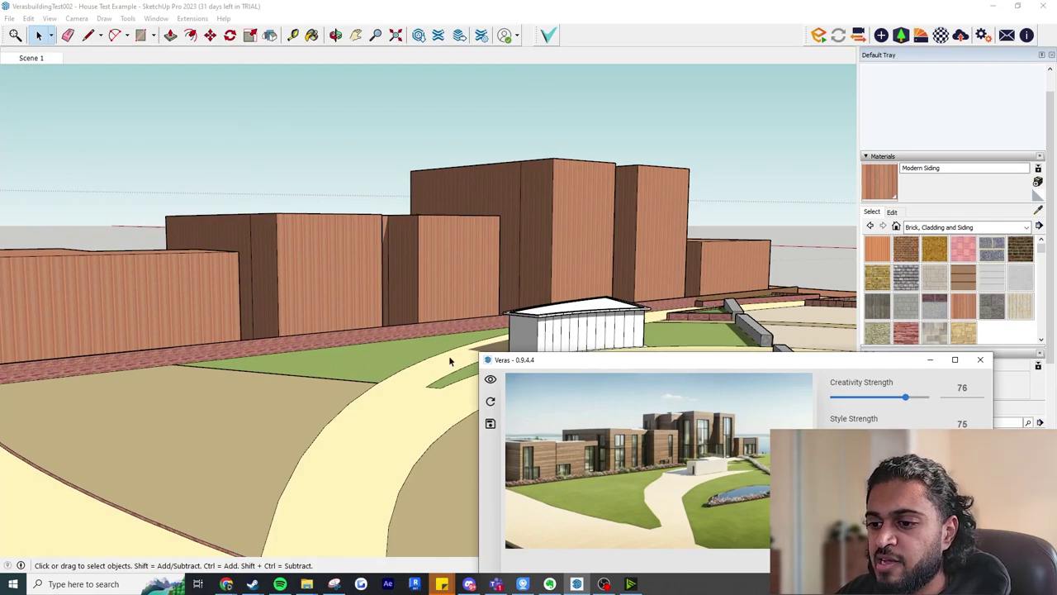
mouse_move(603, 361)
left_mouse_down()
mouse_move(441, 279)
mouse_move(299, 137)
mouse_move(281, 2)
left_mouse_up()
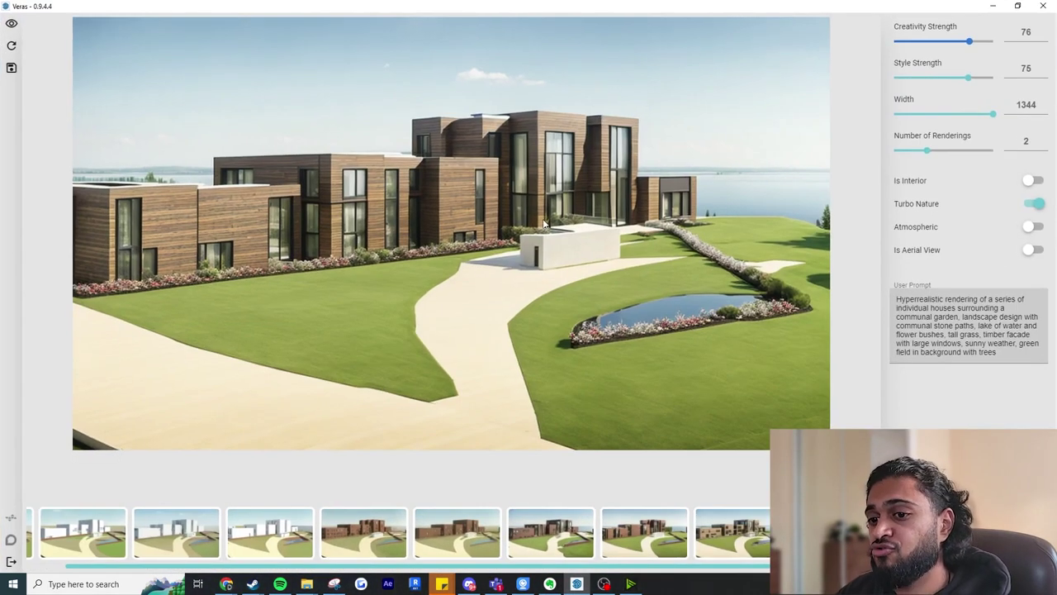
Launch EvolveLAB Veras on the cafe model with Width 1344 and 2 renderings.
key("alt+Tab")
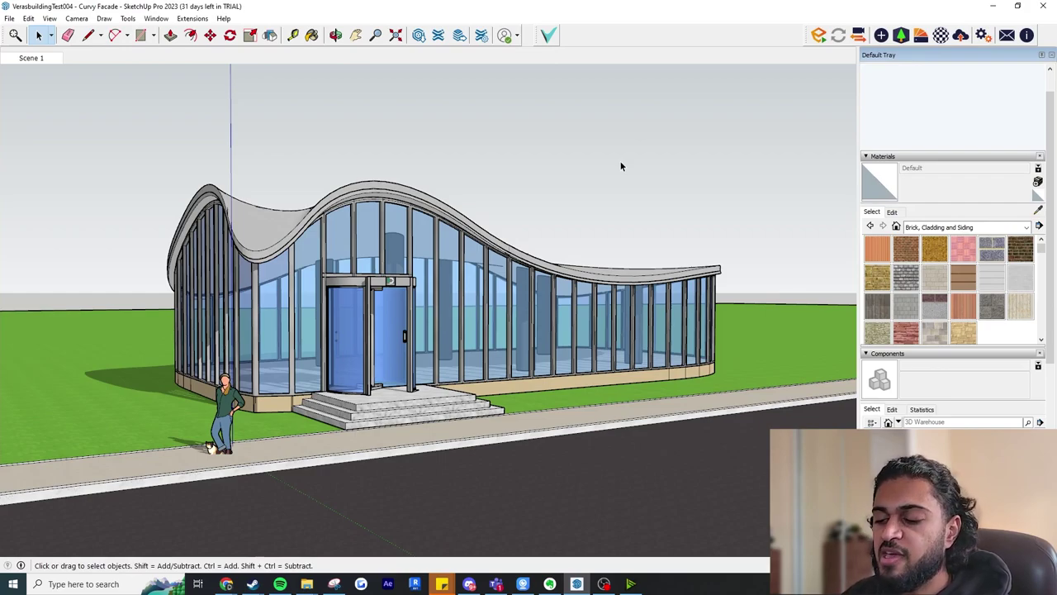
left_click(192, 18)
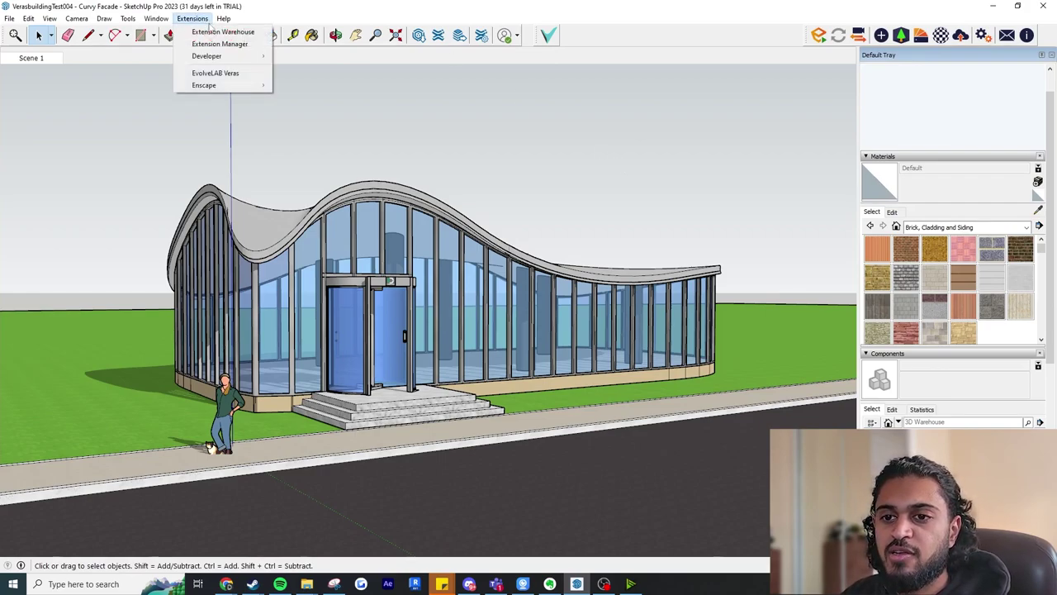
left_click(223, 76)
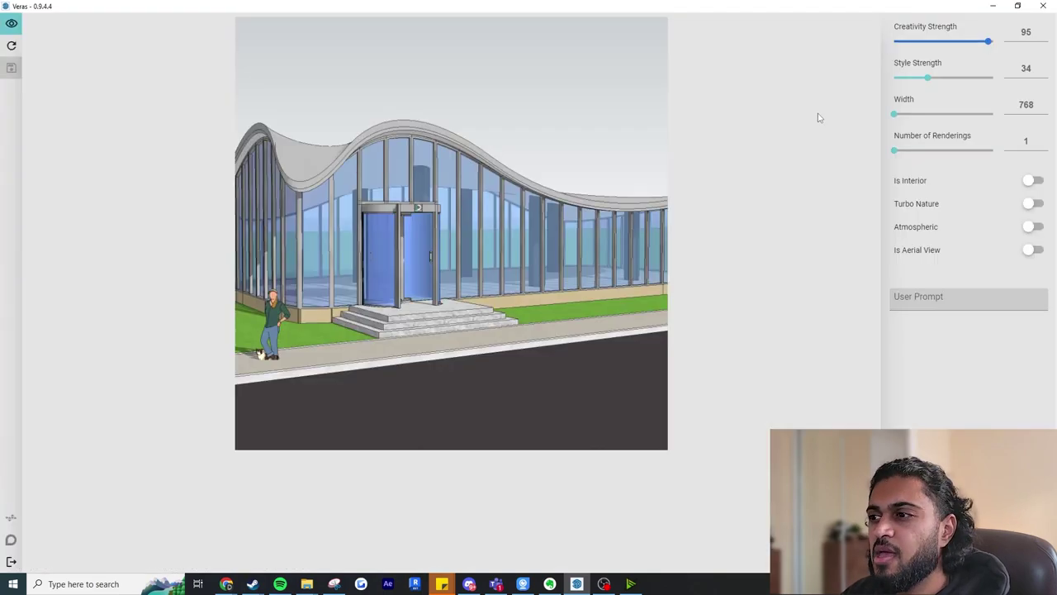
left_click_drag(895, 113, 992, 113)
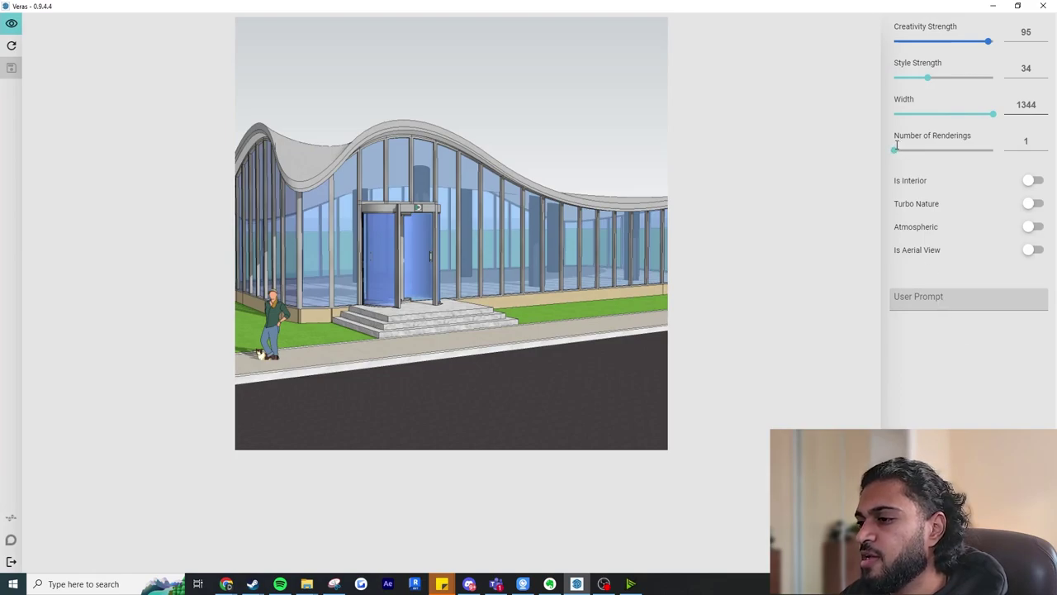
left_click_drag(895, 150, 927, 149)
left_click(956, 297)
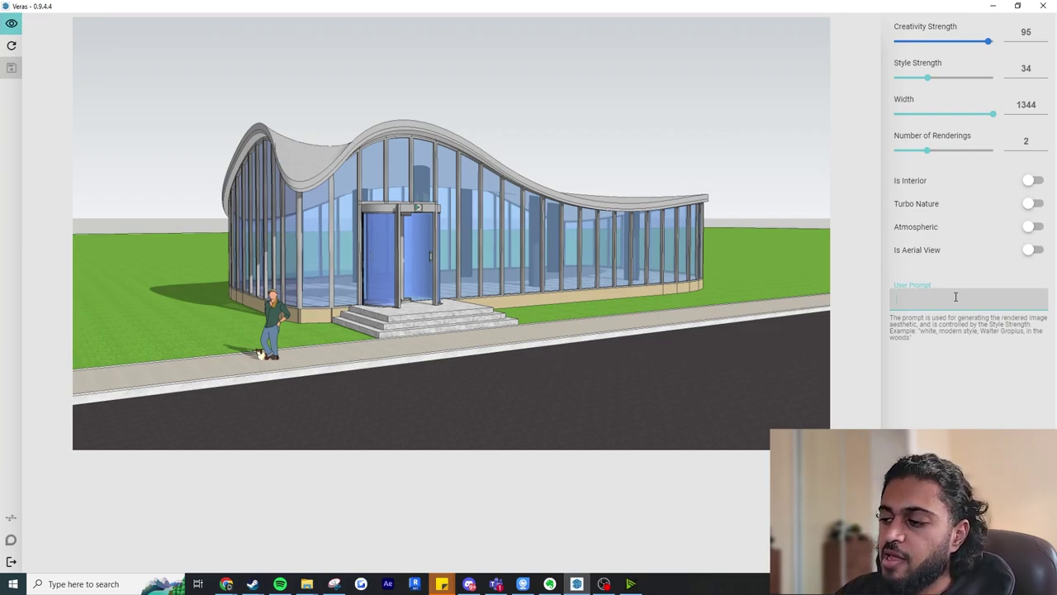
Paste the glass cafe description and highlight its opening, curved-roof and sunny-afternoon phrases.
type("Render of a cafe with glass curtain wall facade, with black steel frame mullions, curved roof in a black metalic material, sunny afternoon, background field of green grass with trees")
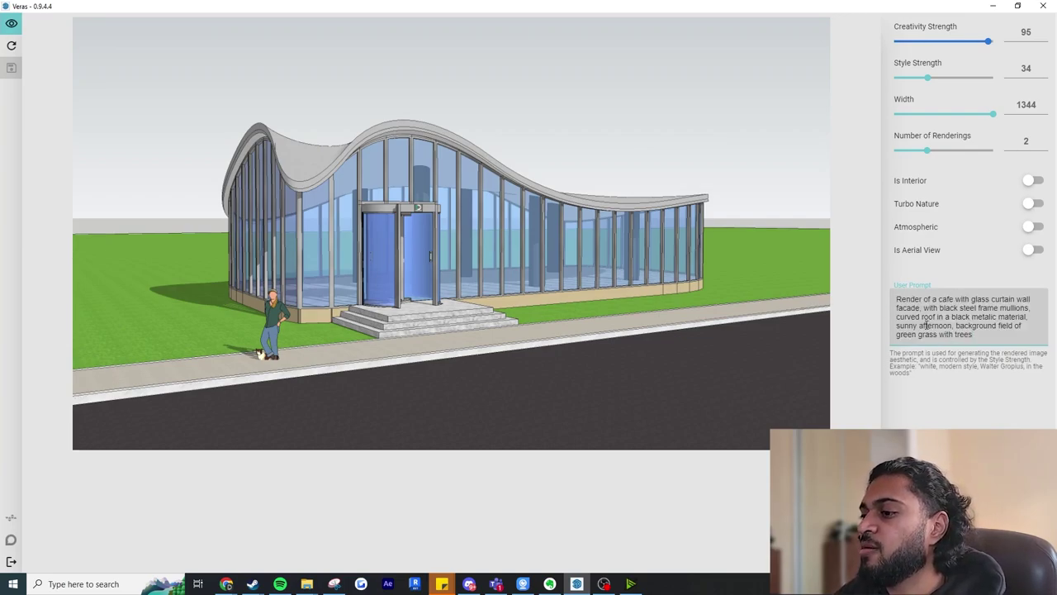
left_click_drag(899, 298, 977, 308)
left_click(990, 307)
left_click_drag(905, 316, 958, 317)
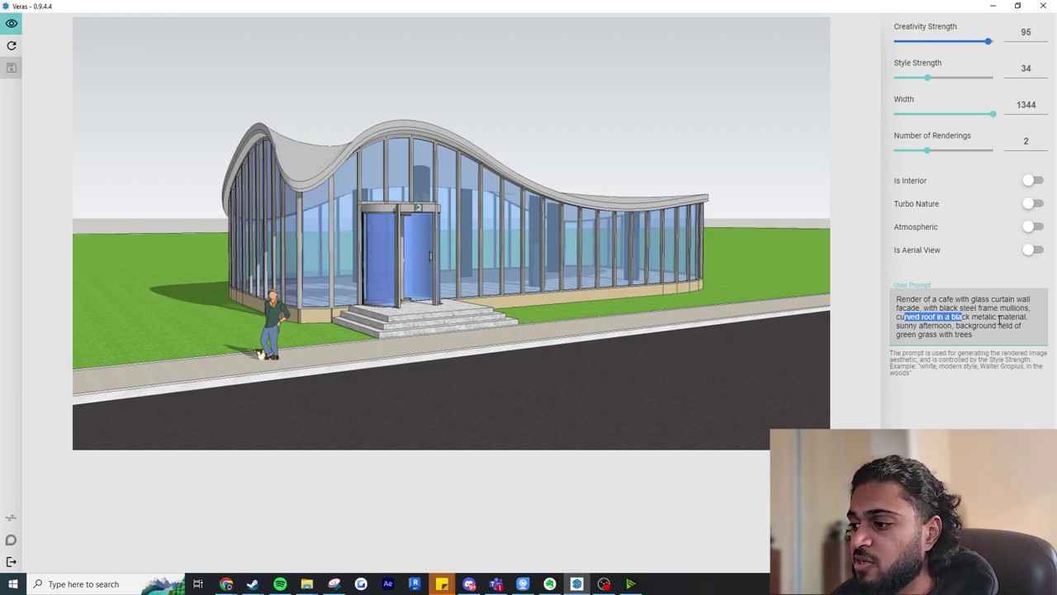
left_click(901, 318)
left_click_drag(898, 326, 952, 326)
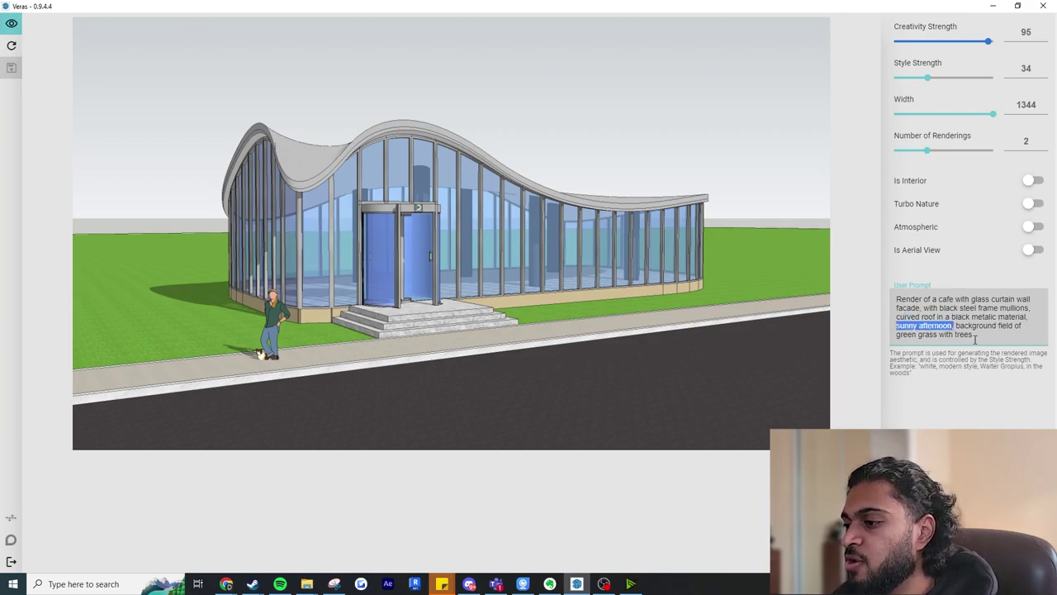
left_click(974, 340)
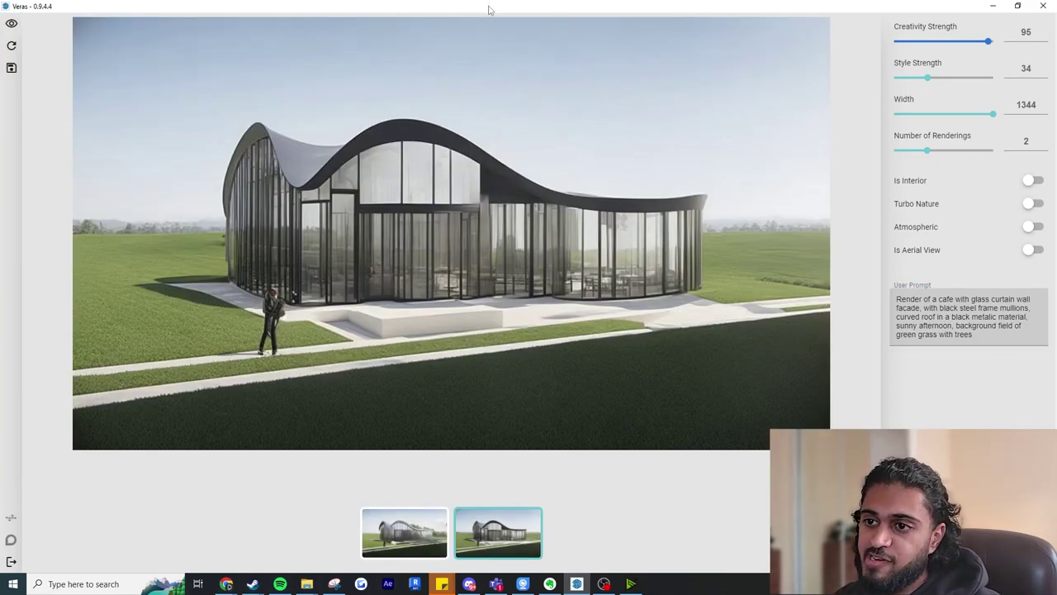
mouse_move(488, 7)
left_mouse_down()
mouse_move(613, 44)
mouse_move(725, 139)
mouse_move(796, 53)
mouse_move(351, 90)
mouse_move(799, 83)
left_mouse_up()
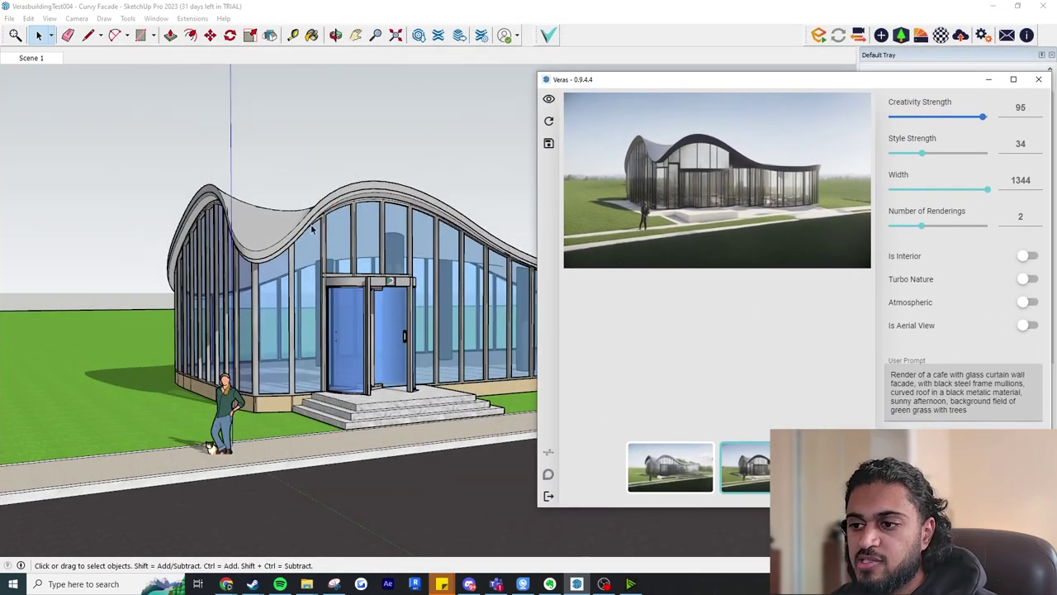
left_click_drag(637, 82, 364, 77)
double_click(362, 76)
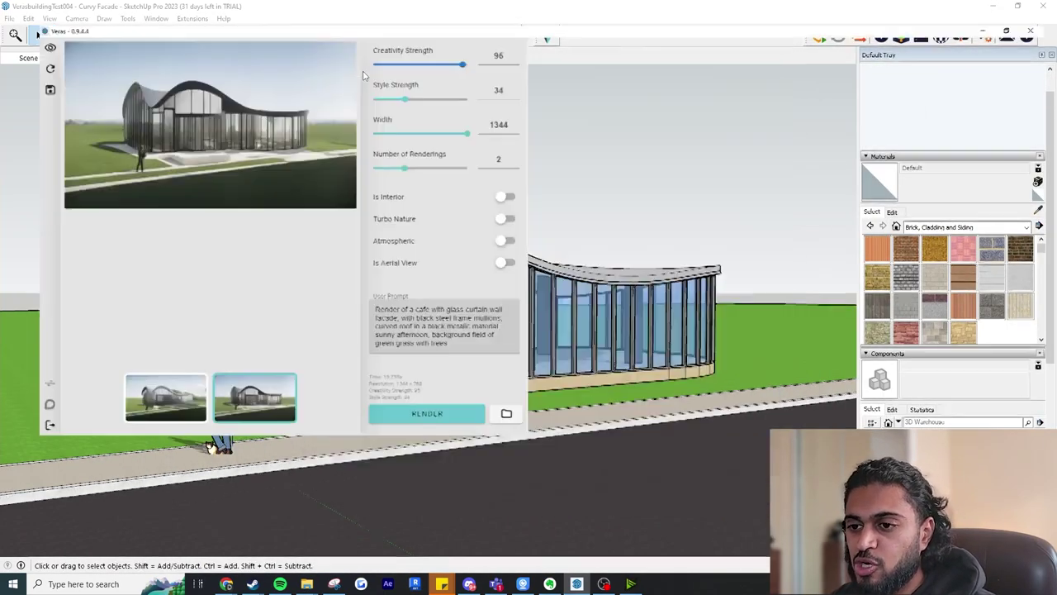
left_click(394, 530)
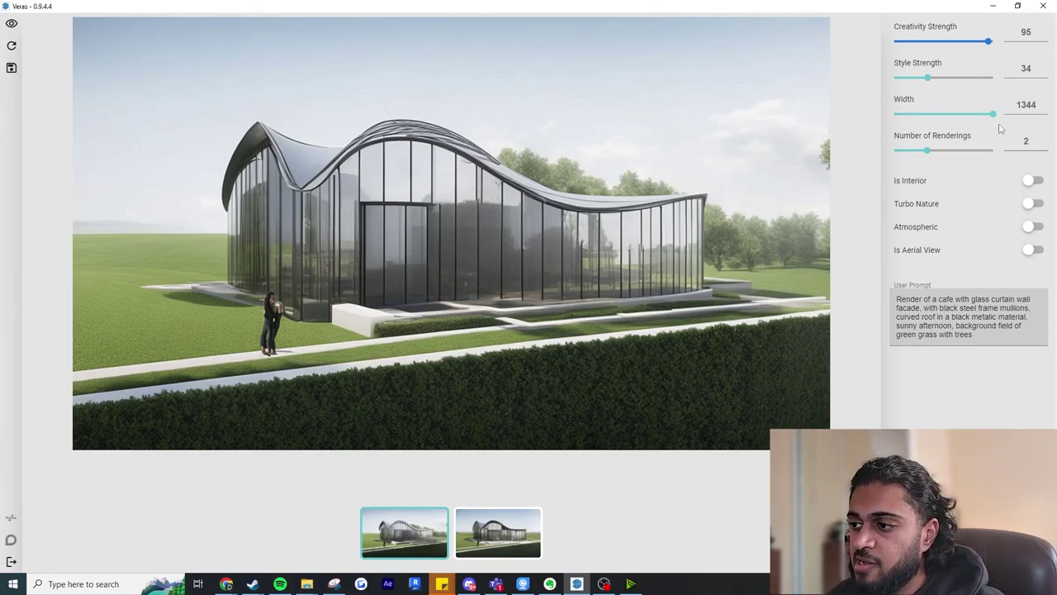
left_click(498, 528)
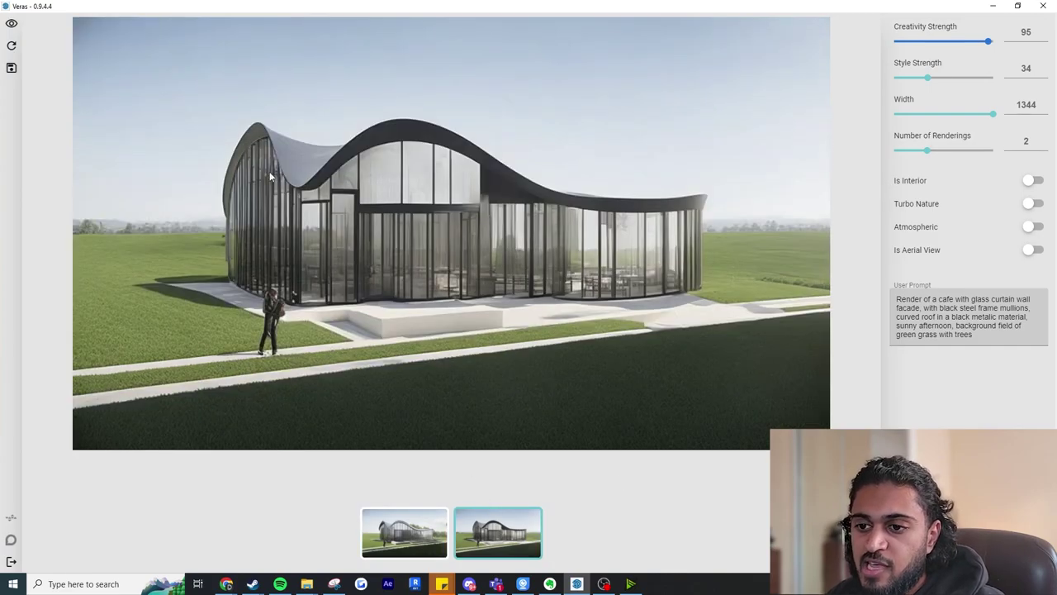
mouse_move(374, 10)
left_mouse_down()
mouse_move(408, 42)
mouse_move(831, 157)
mouse_move(589, 97)
mouse_move(318, 345)
mouse_move(370, 142)
mouse_move(430, 0)
mouse_move(346, 347)
left_mouse_up()
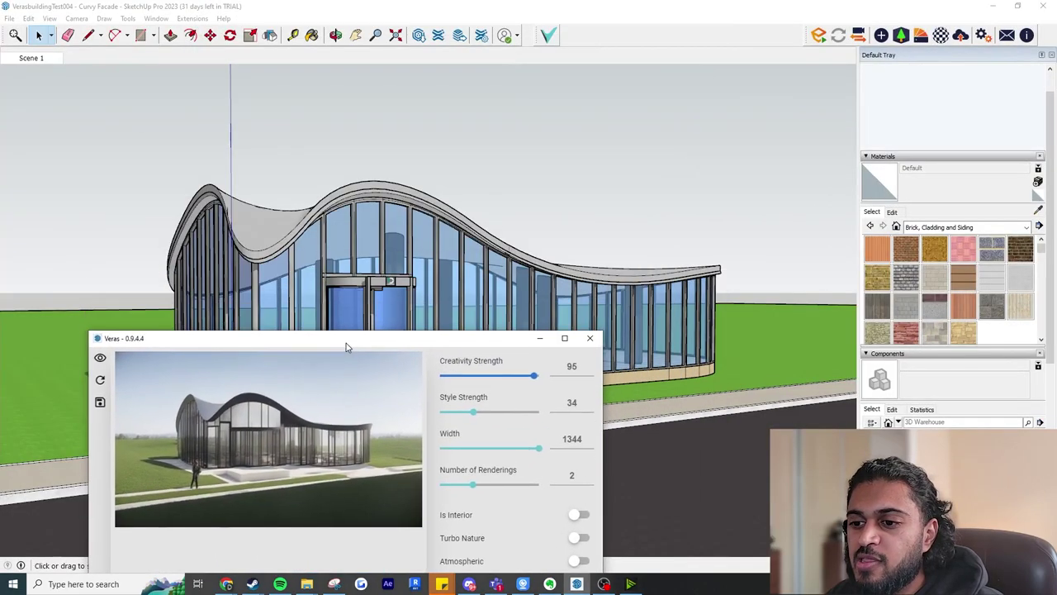
left_click(564, 338)
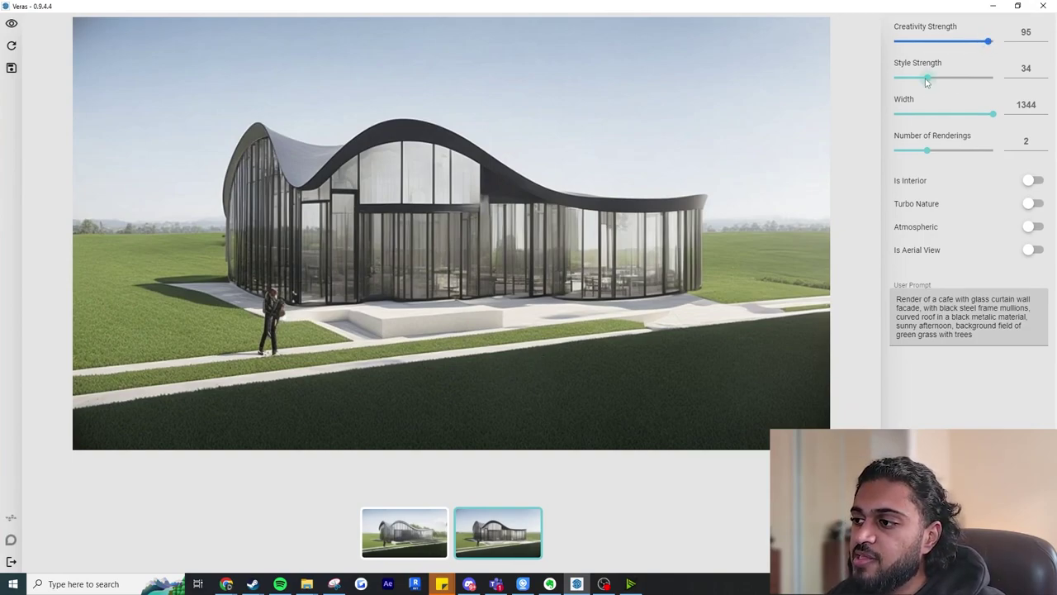
Raise Style Strength, turn on Turbo Nature, and compare the four cafe renders.
left_click_drag(926, 78, 954, 48)
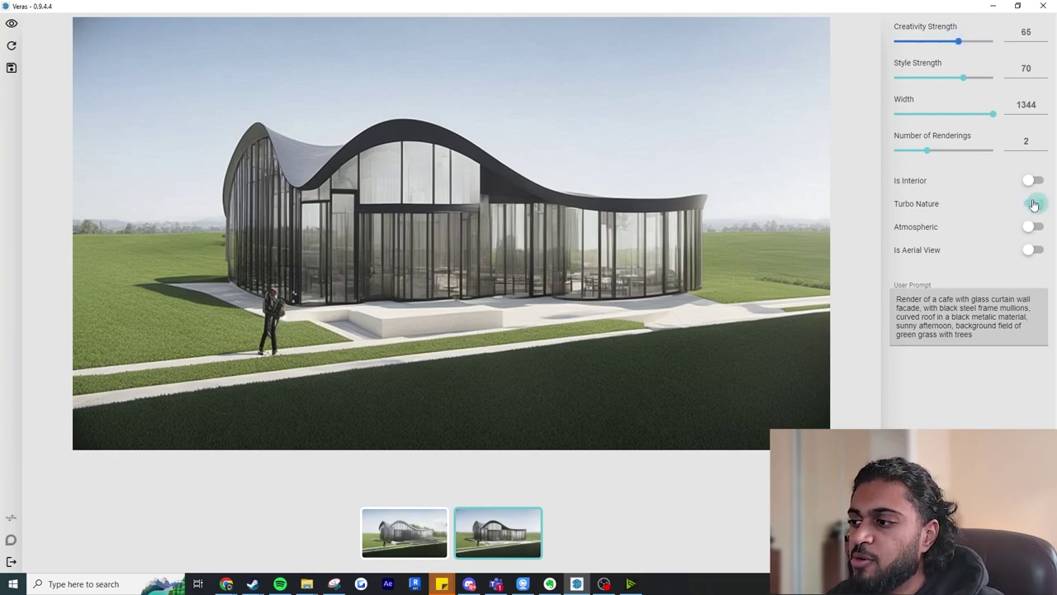
left_click(1033, 204)
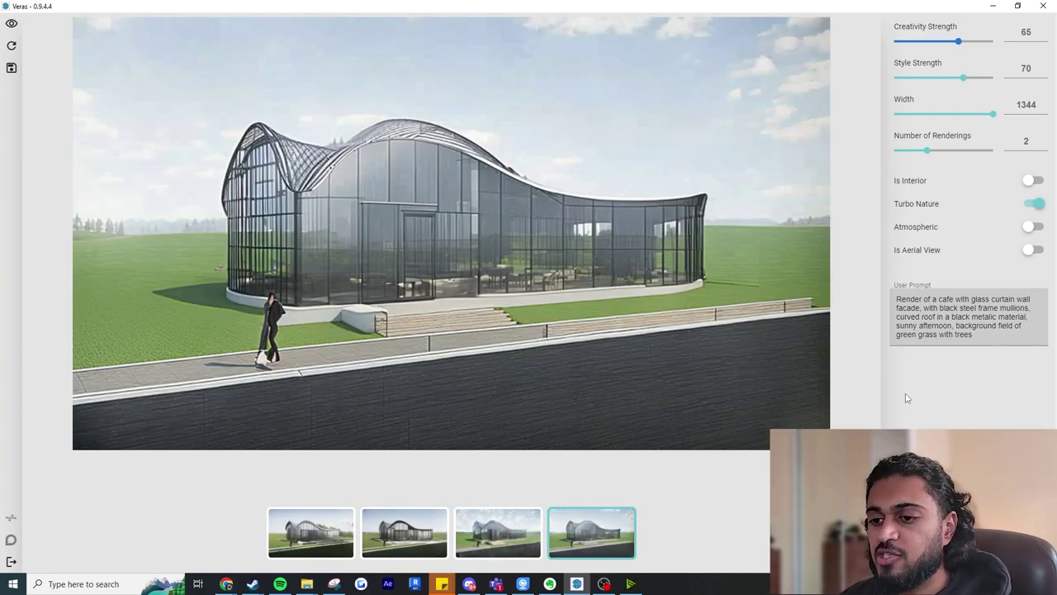
left_click(520, 536)
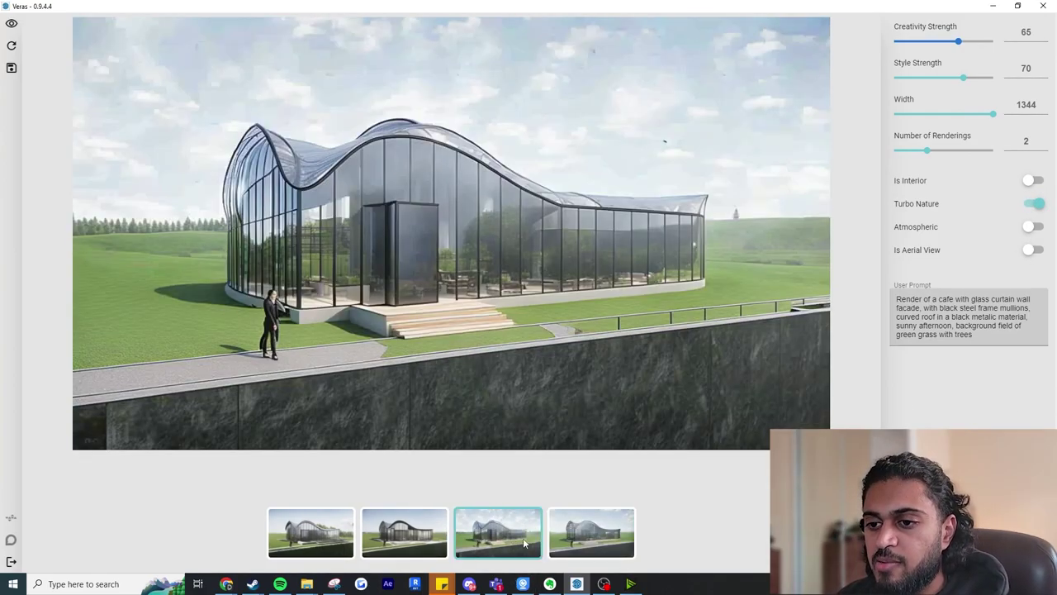
left_click(583, 541)
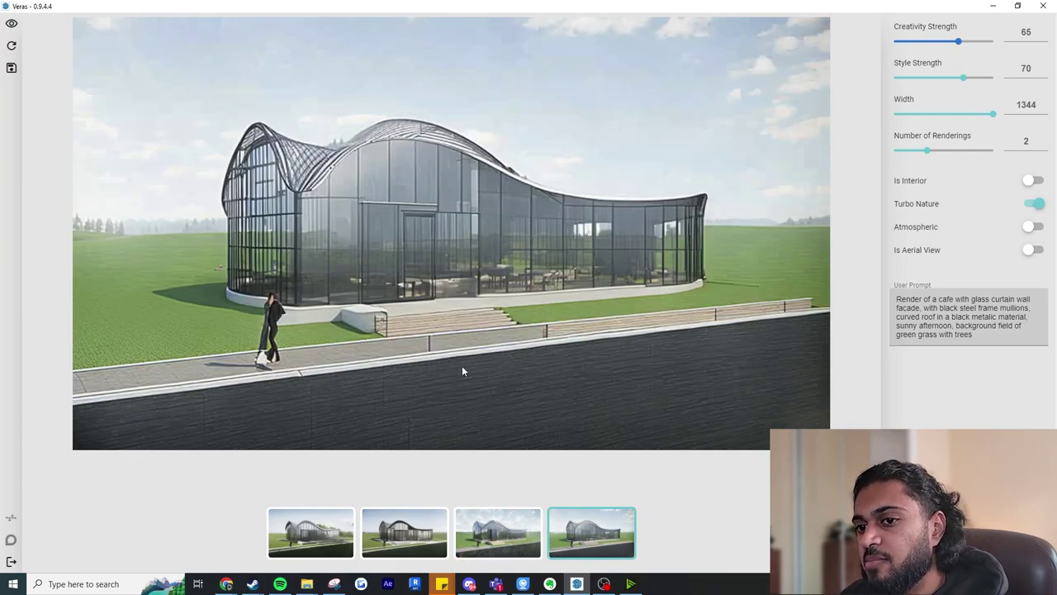
left_click(517, 526)
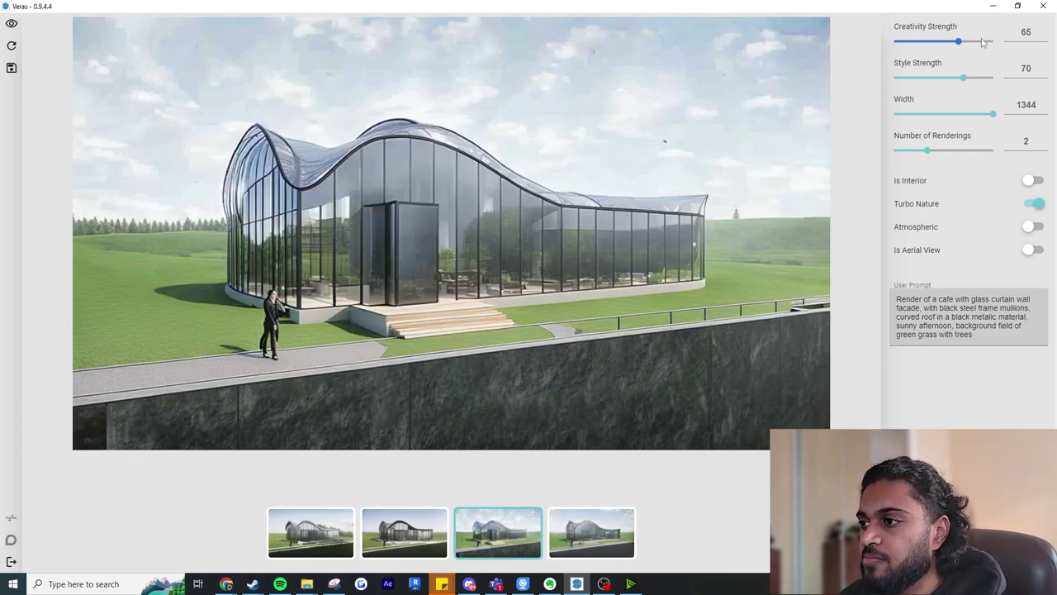
left_click(346, 526)
left_click(409, 533)
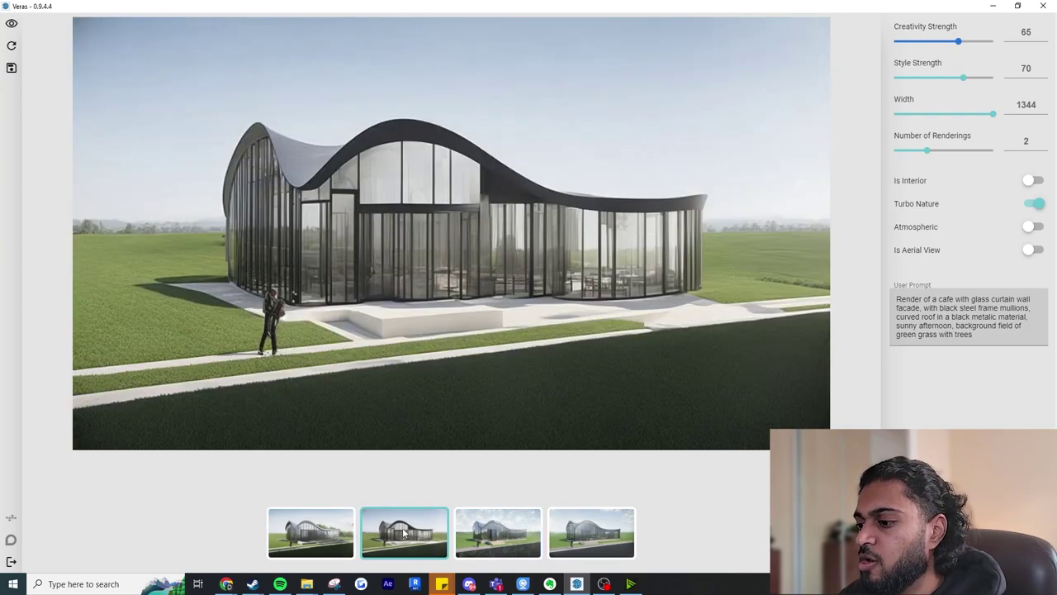
left_click(497, 533)
left_click(591, 533)
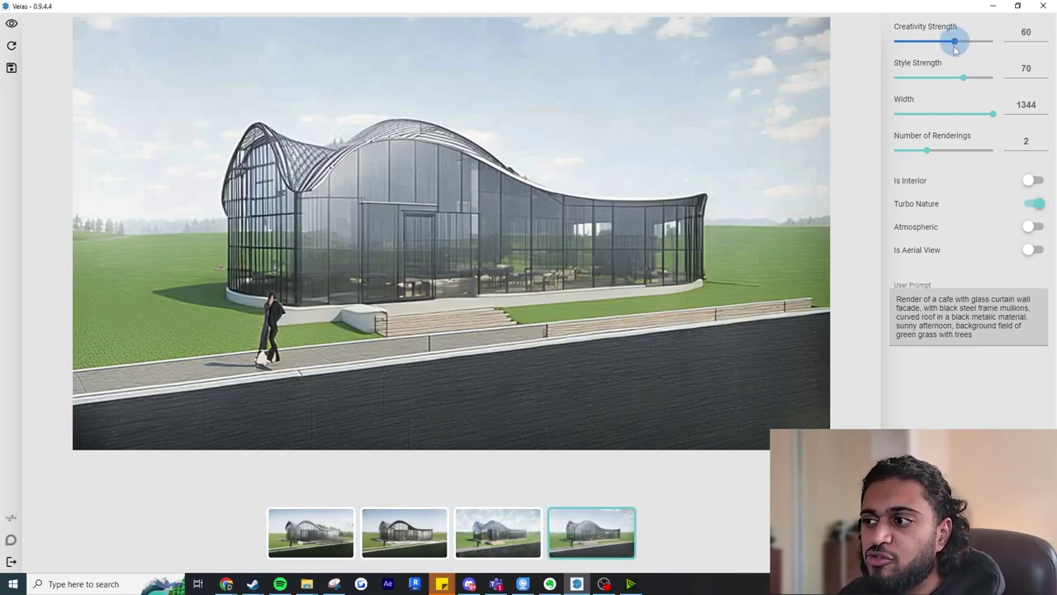
Reset Creativity Strength to 60 and Style Strength to 20 for a new batch.
left_click_drag(956, 40, 931, 41)
mouse_move(916, 46)
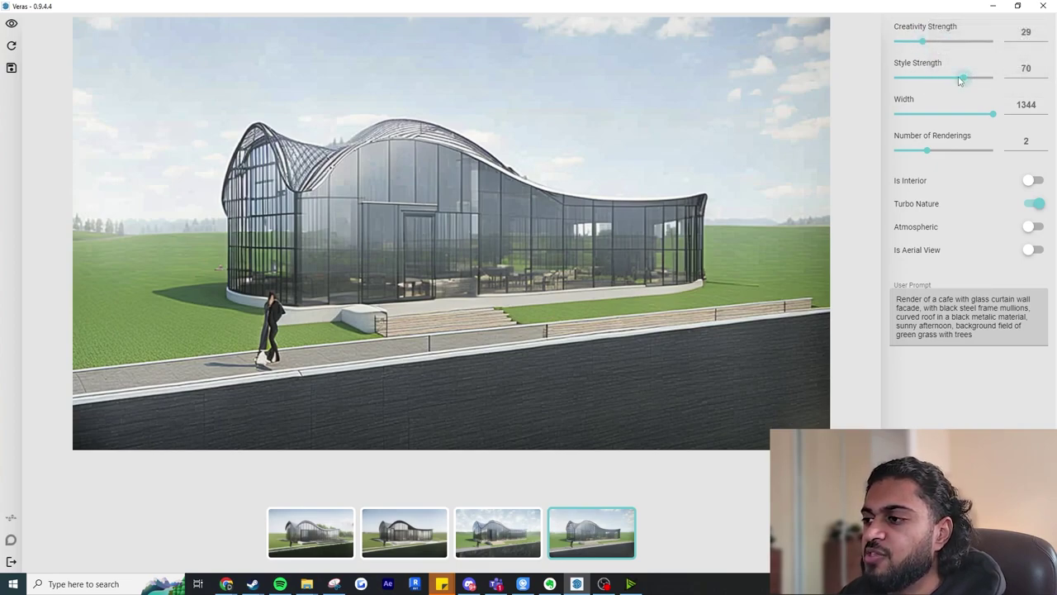
mouse_move(935, 64)
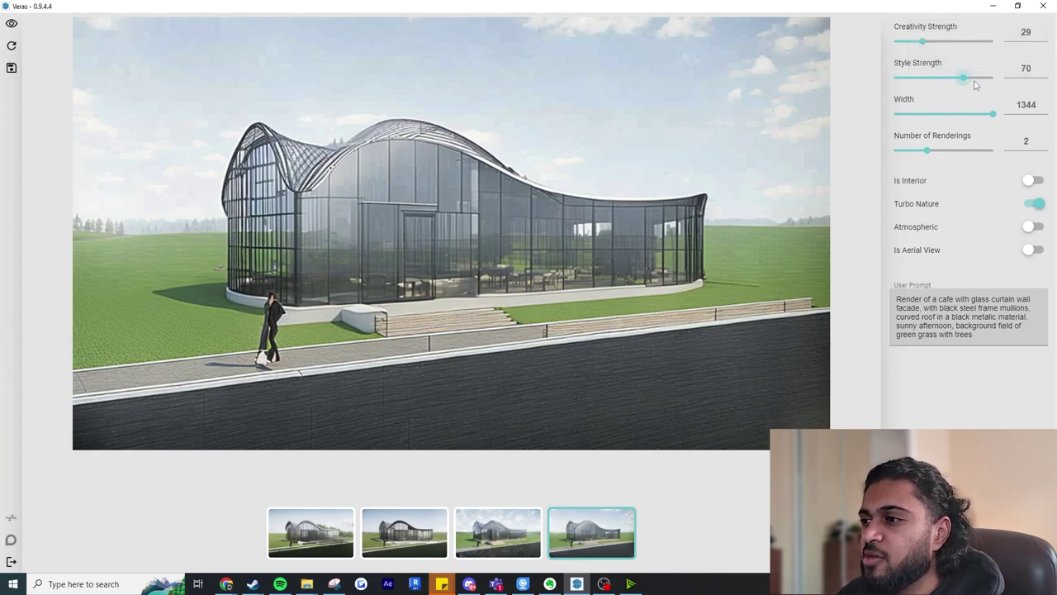
left_click_drag(963, 78, 987, 95)
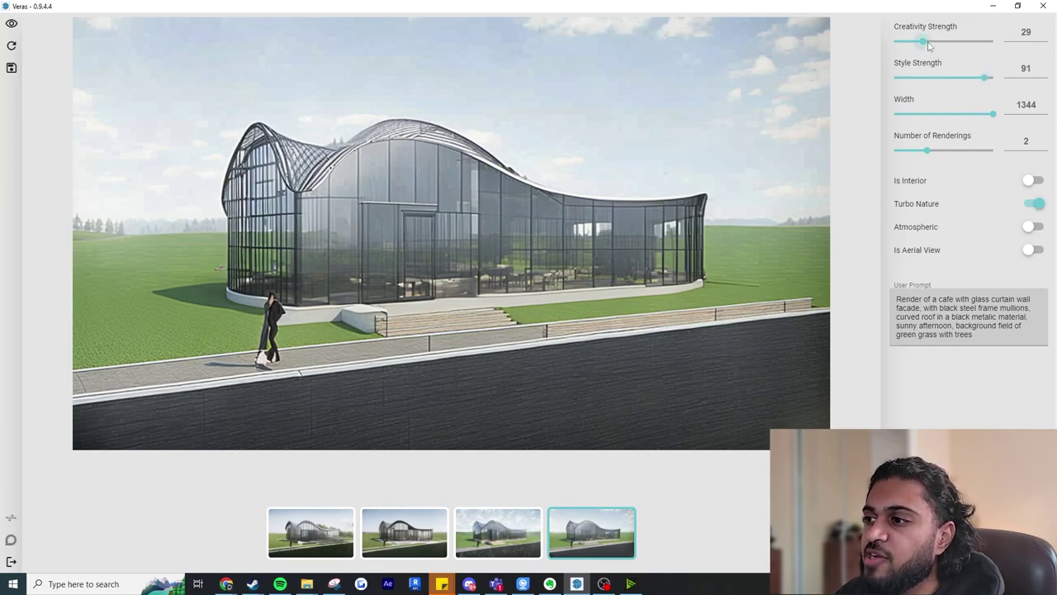
left_click_drag(924, 47, 935, 48)
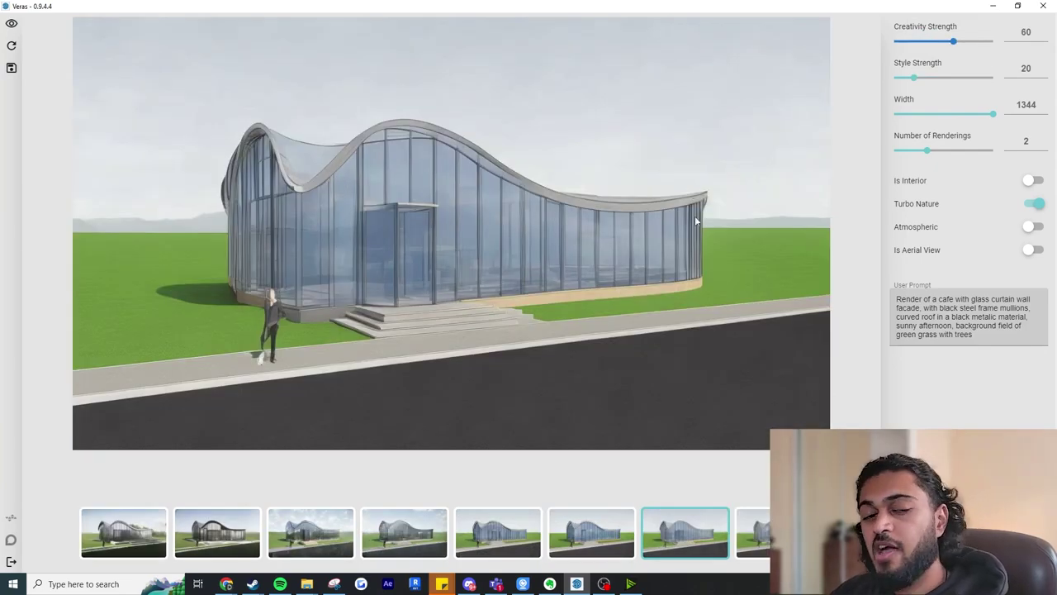
Review the earlier renders and set Creativity Strength to 90 and Style Strength to 60.
left_click(123, 530)
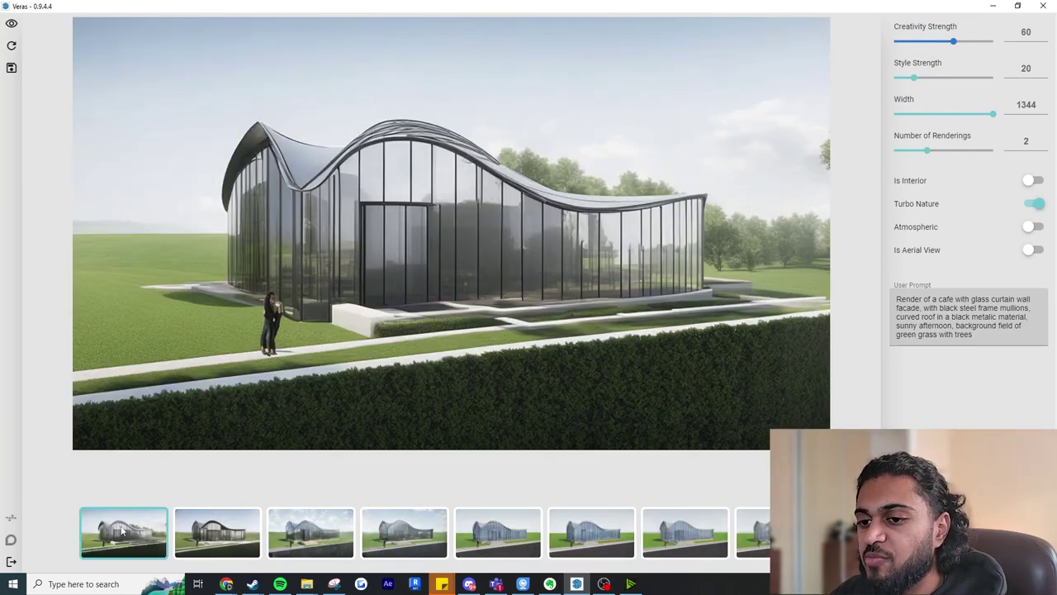
left_click(755, 541)
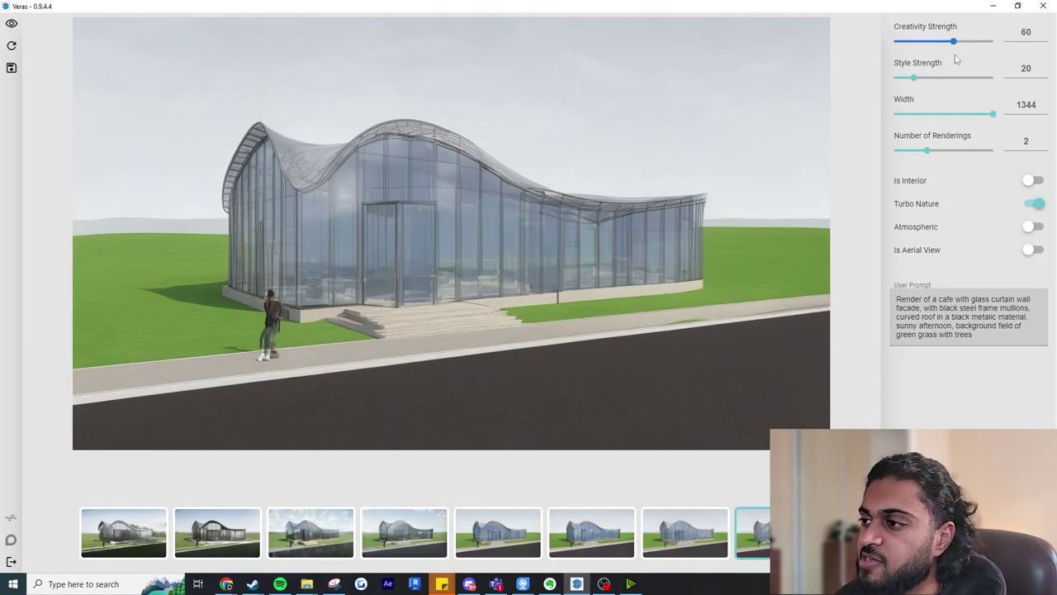
left_click_drag(954, 41, 985, 56)
left_click_drag(913, 77, 949, 89)
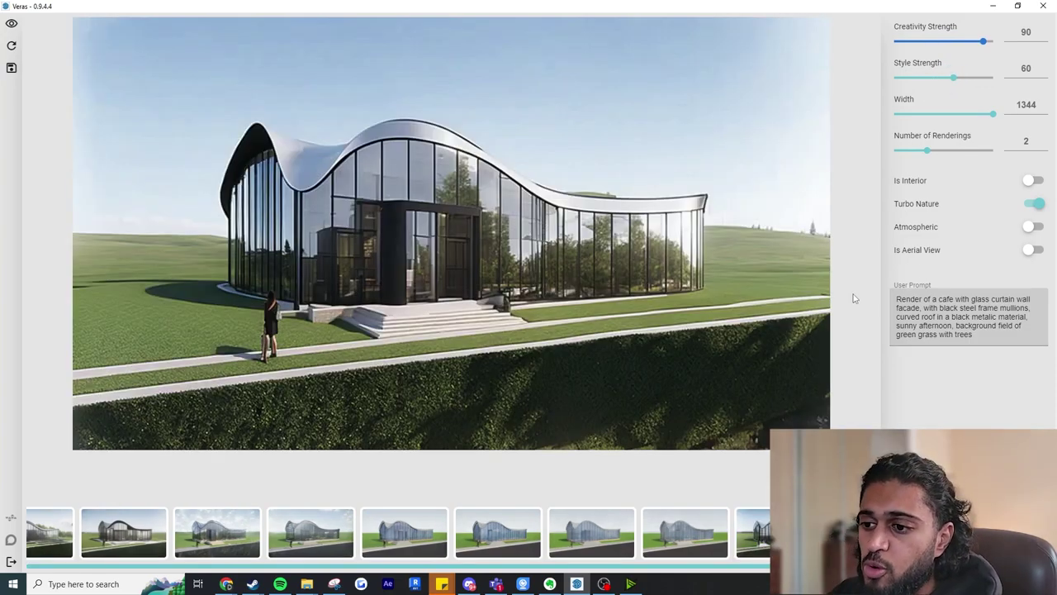
mouse_move(249, 5)
left_mouse_down()
mouse_move(705, 184)
mouse_move(943, 110)
mouse_move(838, 99)
mouse_move(231, 256)
mouse_move(248, 218)
mouse_move(418, 192)
left_mouse_up()
double_click(419, 192)
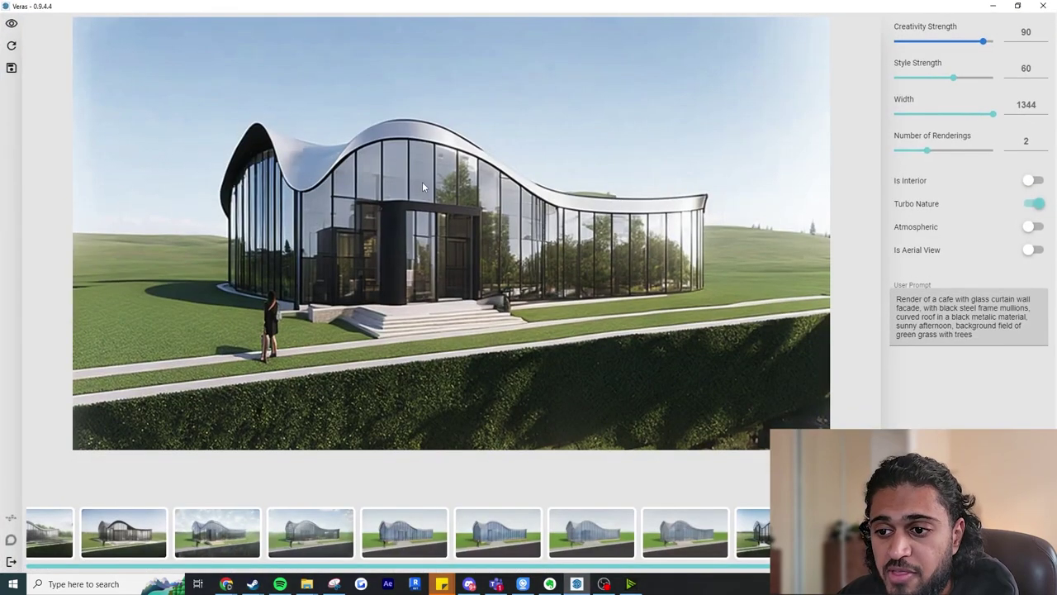
Browse the new greenhouse, blue-glass and black-frame hedge renders, leaving Veras floating over SketchUp.
left_click(155, 537)
left_click(209, 530)
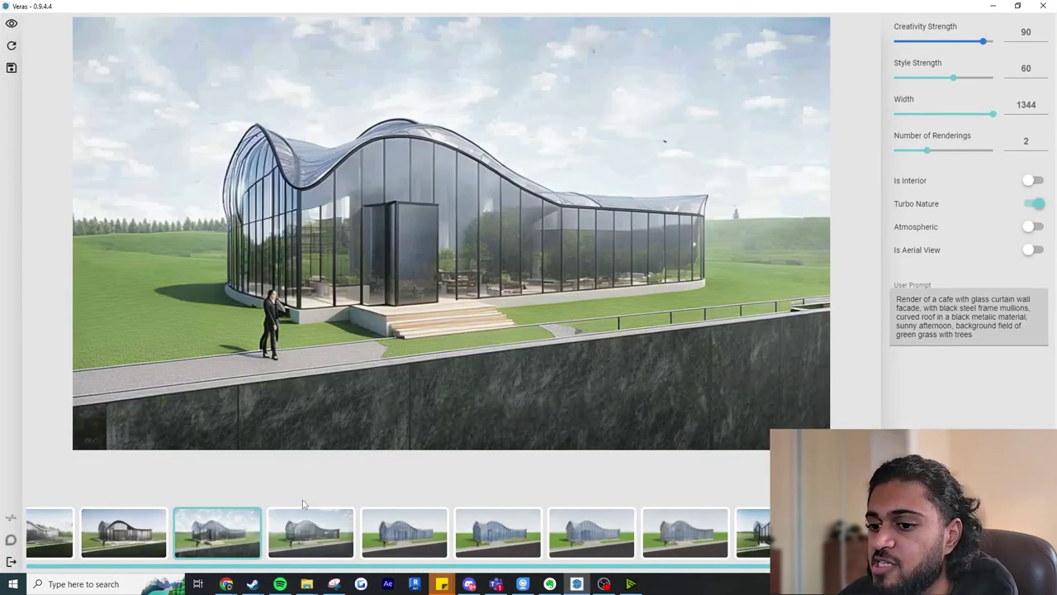
left_click(309, 529)
left_click(404, 533)
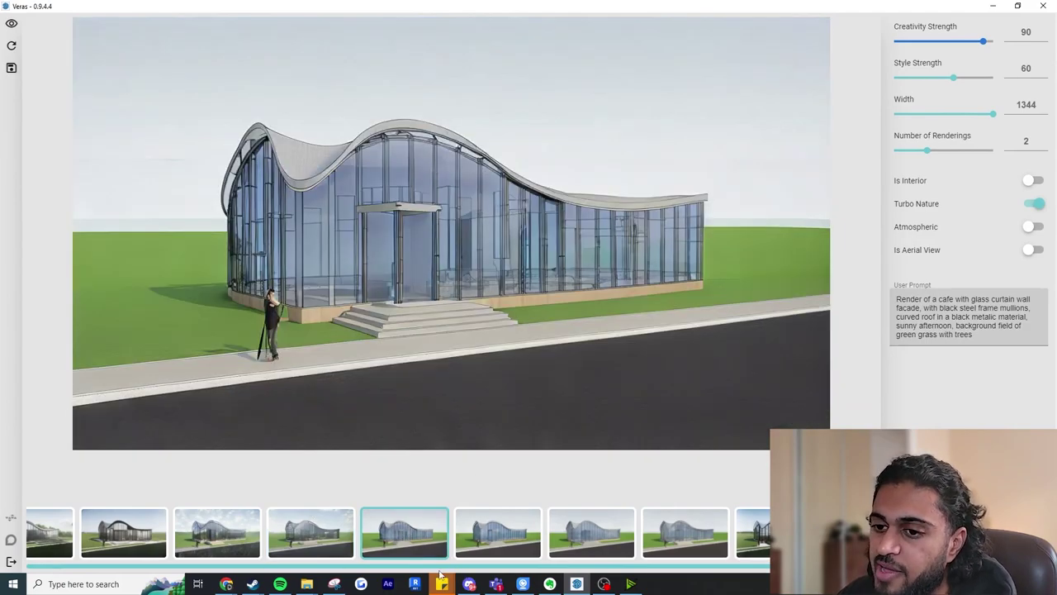
left_click(531, 529)
left_click_drag(532, 567, 605, 567)
left_click(569, 537)
left_click(631, 541)
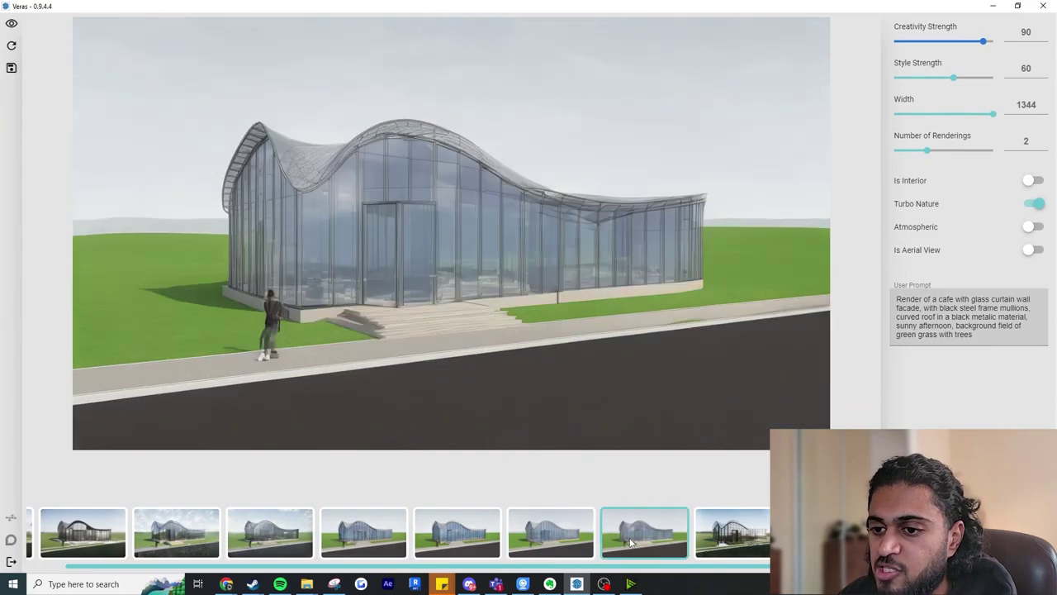
left_click(418, 536)
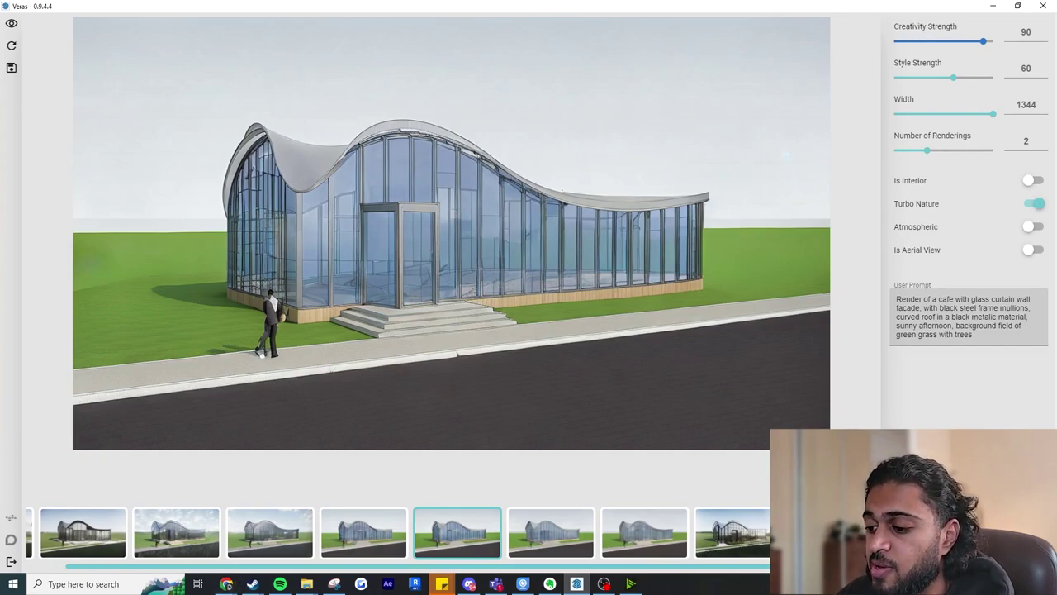
left_click(739, 533)
left_click(748, 532)
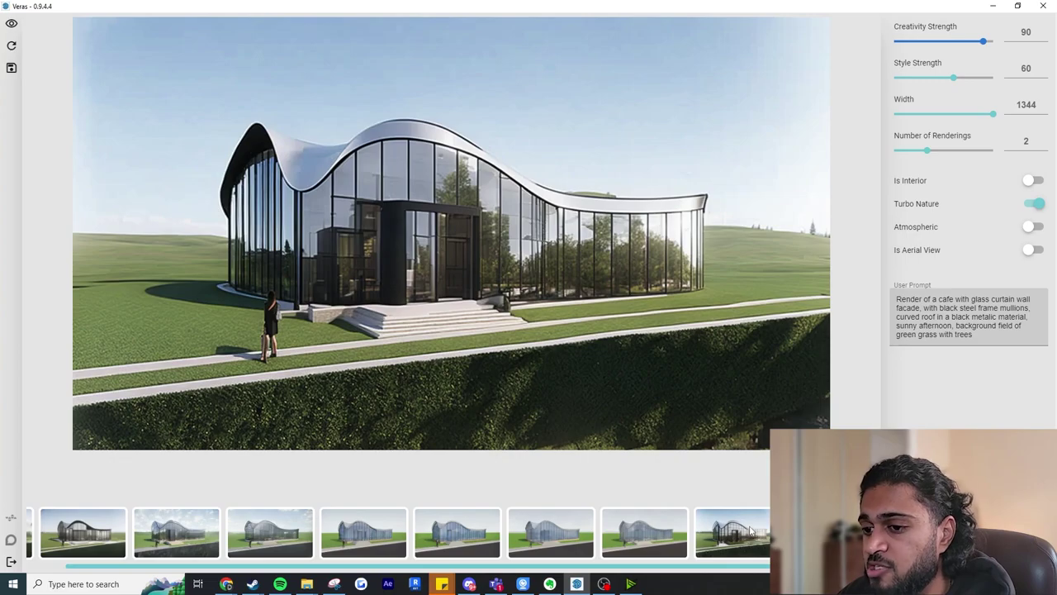
mouse_move(545, 5)
left_mouse_down()
mouse_move(668, 40)
mouse_move(743, 169)
mouse_move(817, 234)
mouse_move(863, 154)
mouse_move(899, 201)
mouse_move(699, 165)
mouse_move(754, 116)
mouse_move(765, 129)
left_mouse_up()
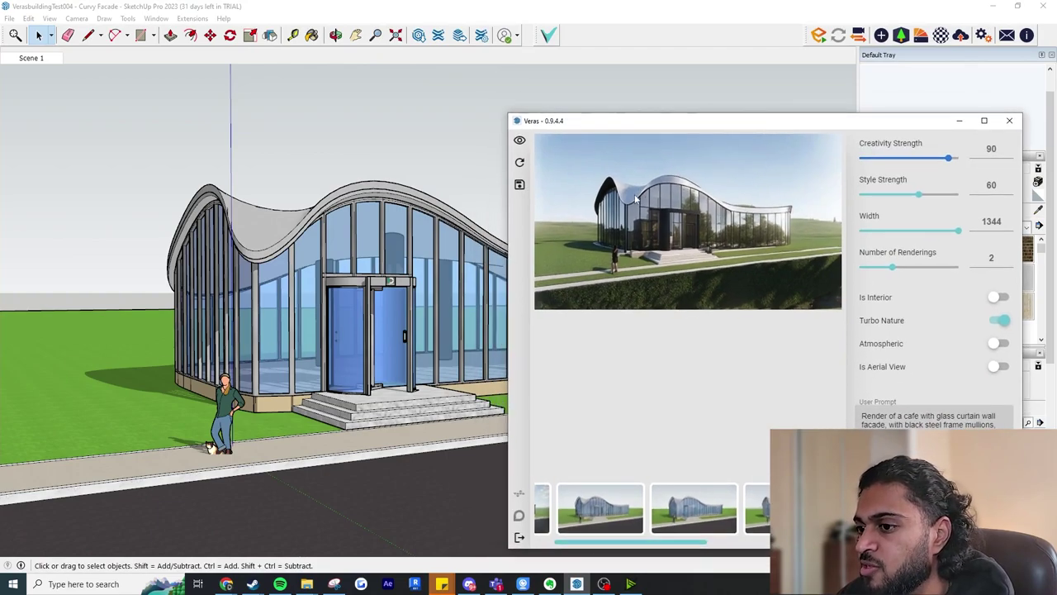
Maximize Veras and compare the open-lawn, blue-glass and black-frame hedge cafe renders.
double_click(765, 123)
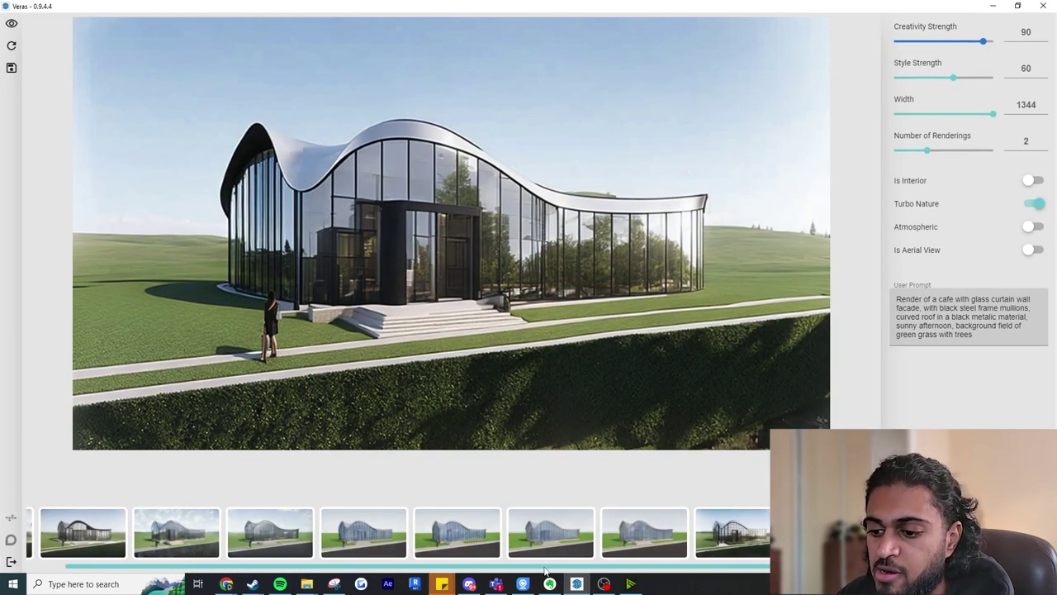
left_click_drag(545, 570, 505, 570)
left_click(55, 536)
left_click(103, 538)
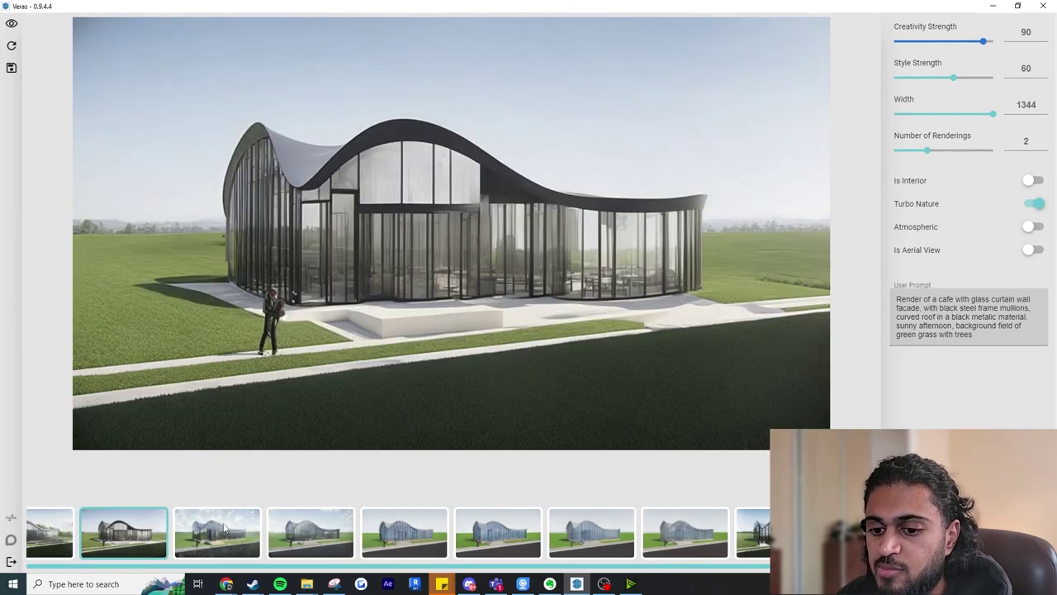
left_click(224, 529)
left_click(479, 538)
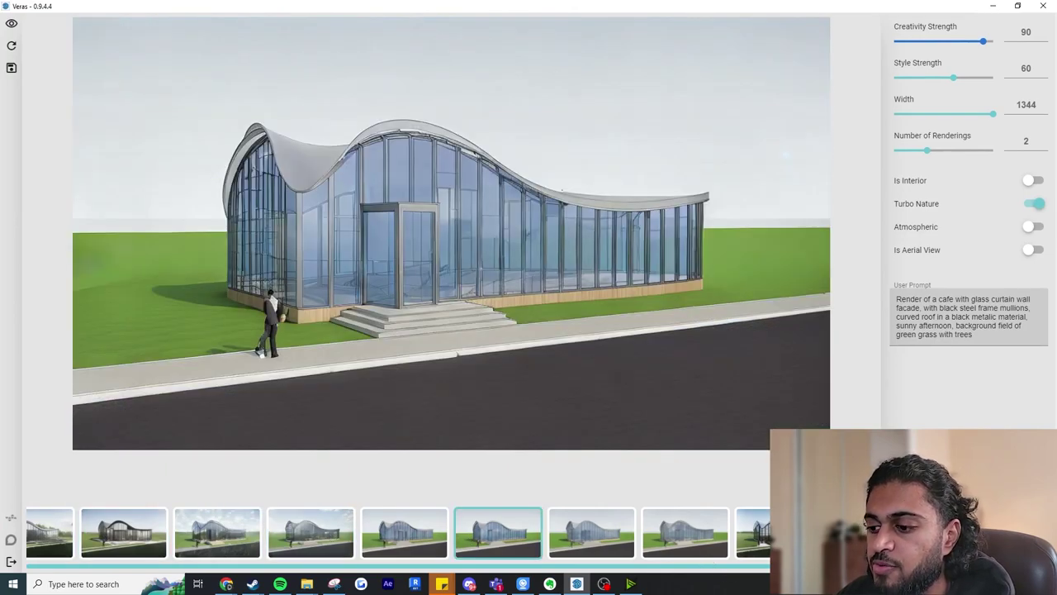
left_click(747, 533)
left_click_drag(701, 568, 725, 569)
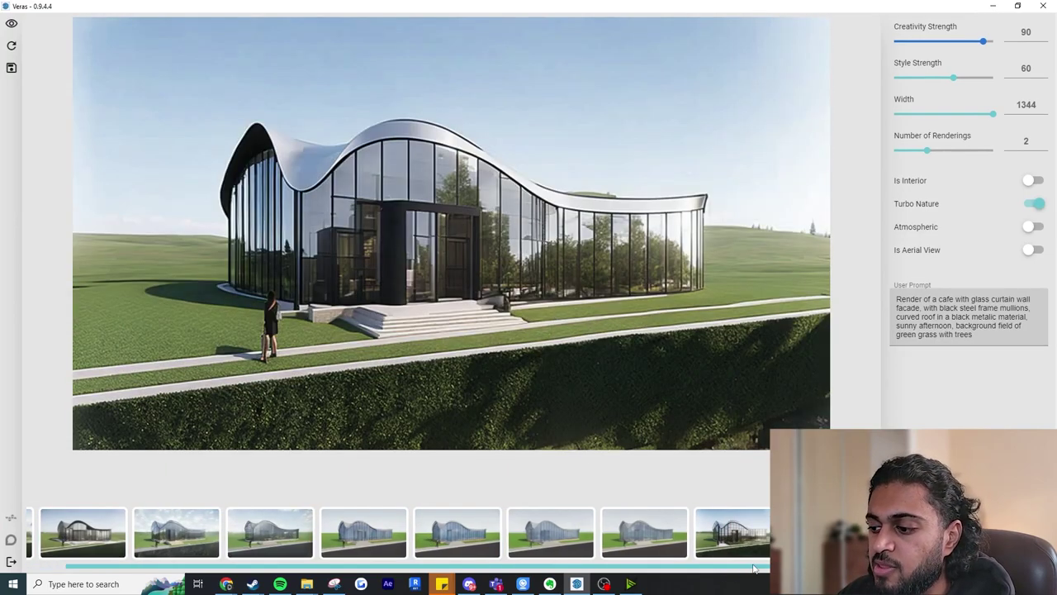